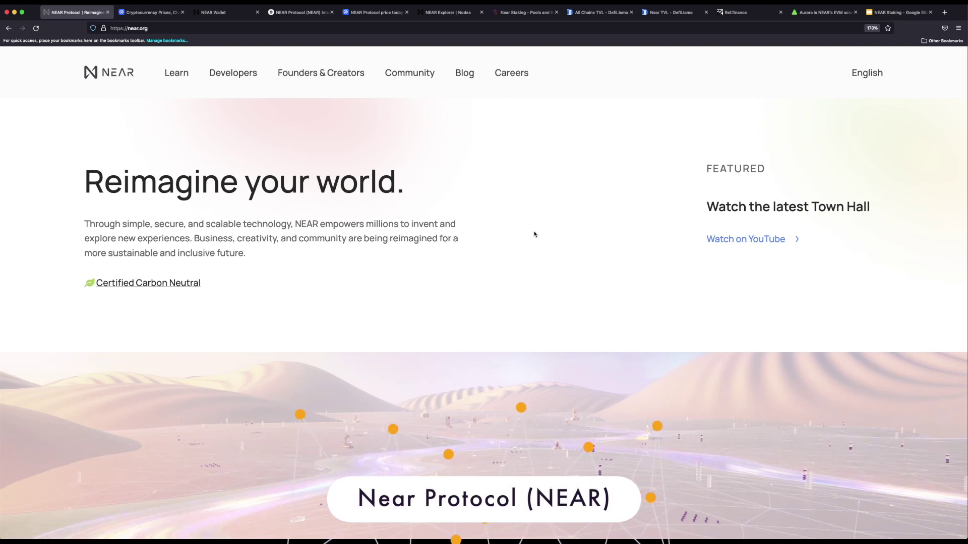
Look up Near's place in the total-value-locked chain ranking on DefiLlama's Chains page
key(ctrl+Tab)
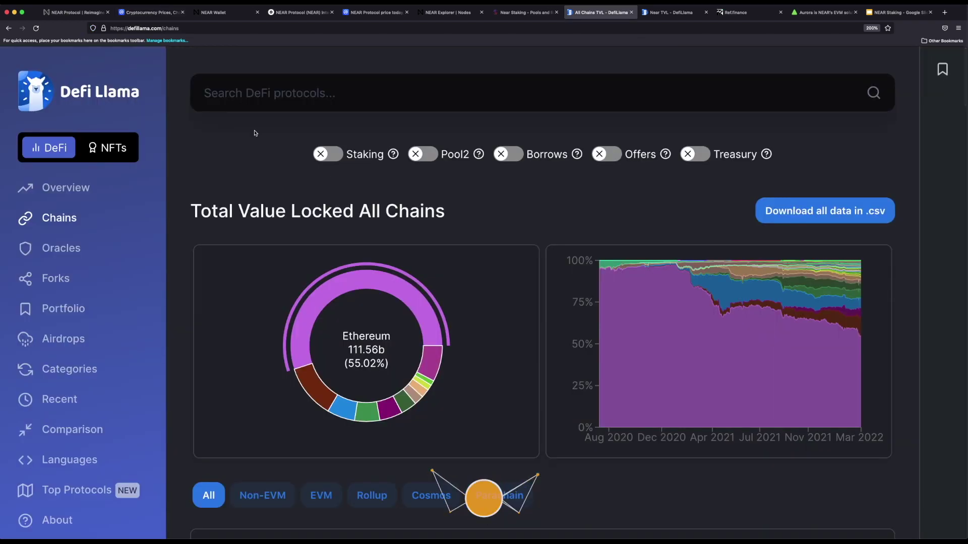
scroll(255, 134, down, 5)
scroll(255, 133, down, 9)
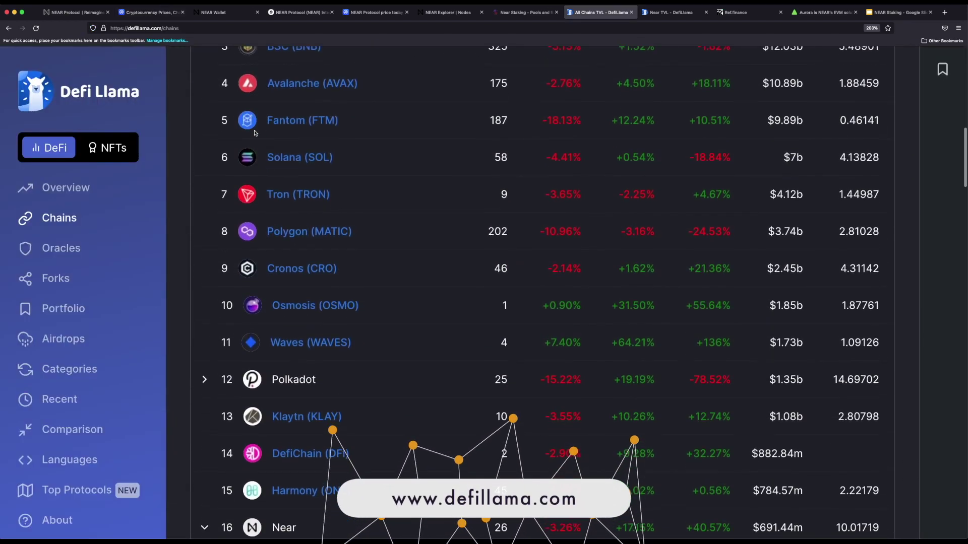
scroll(255, 133, down, 4)
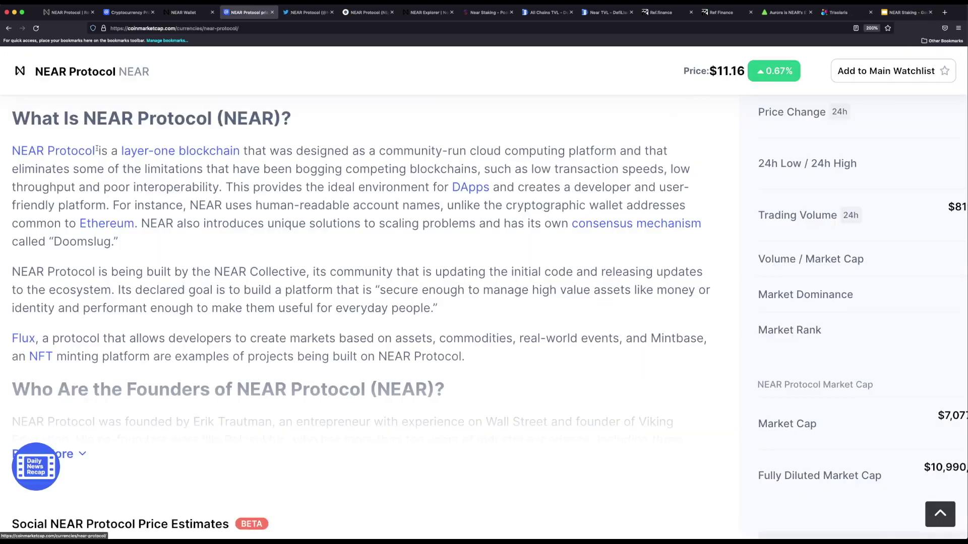
Read CoinMarketCap's description of NEAR Protocol and what makes it unique, highlighting key passages, and check its markets and one-year price chart
drag(98, 151, 444, 227)
drag(422, 224, 344, 240)
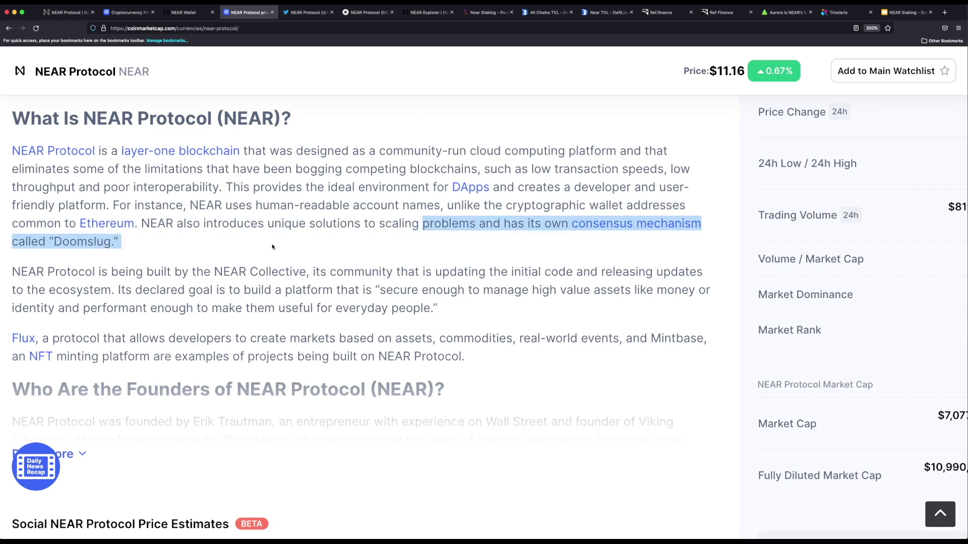
scroll(272, 247, down, 10)
drag(12, 182, 168, 217)
click(63, 200)
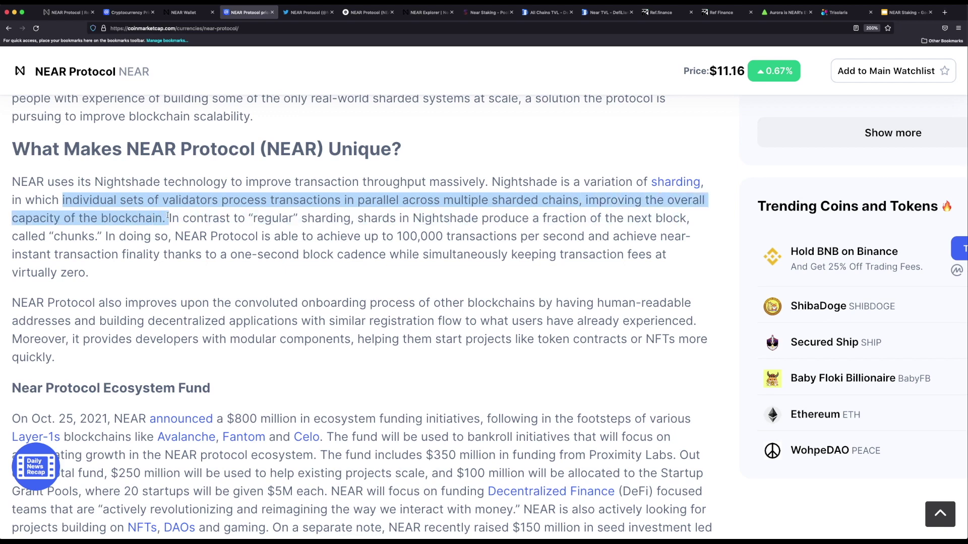
drag(106, 236, 646, 269)
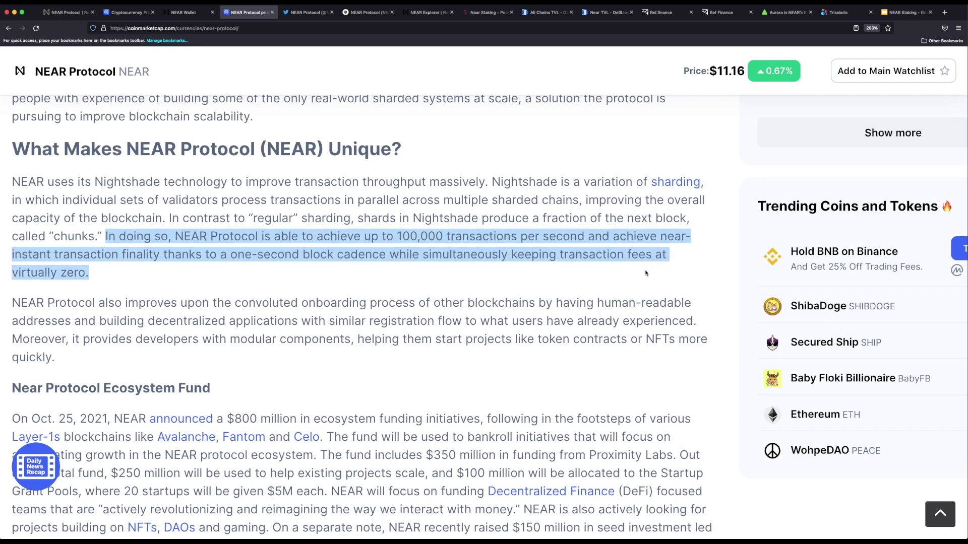
scroll(468, 169, down, 15)
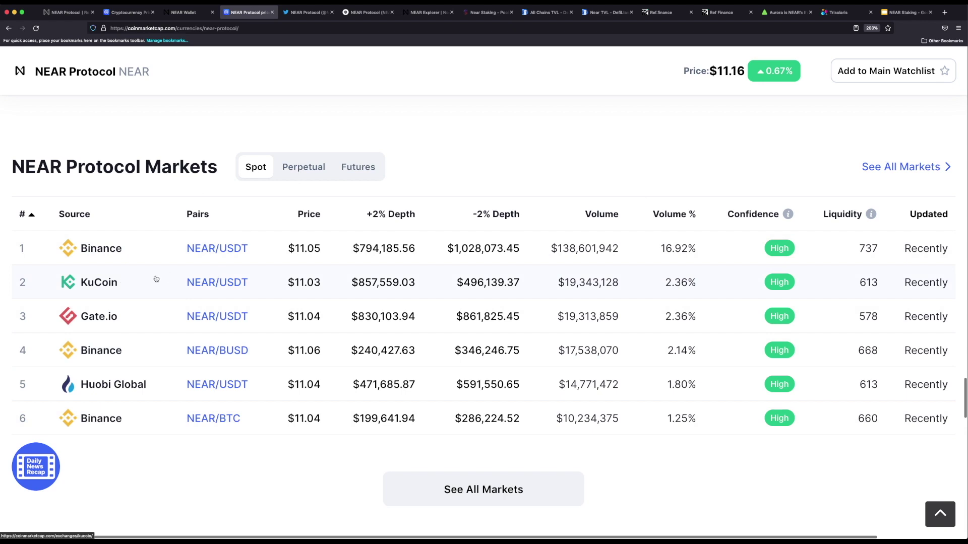
scroll(452, 185, up, 15)
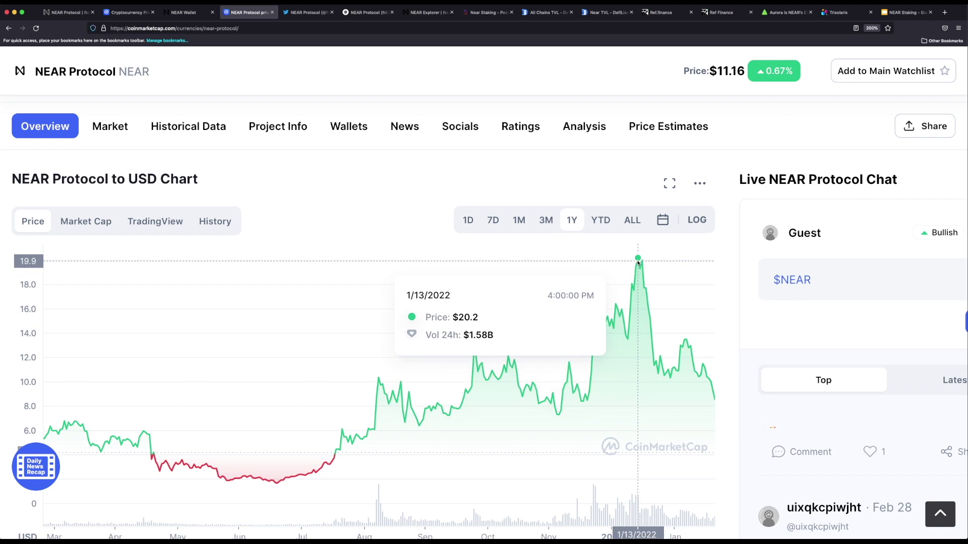
Highlight "Create a NEAR wallet" in the NEAR Staking slide and start creating an account at wallet.near.org
drag(486, 196, 224, 205)
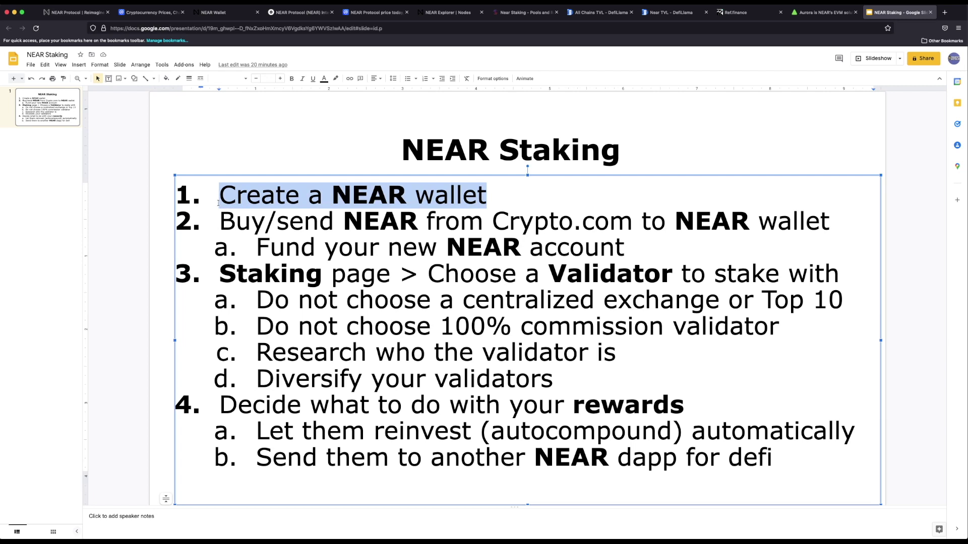
key(super+3)
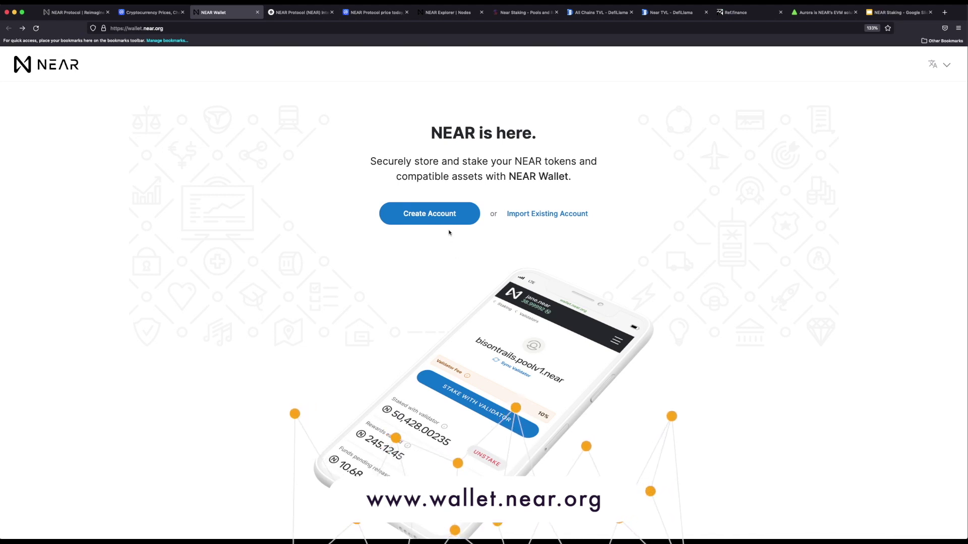
click(443, 213)
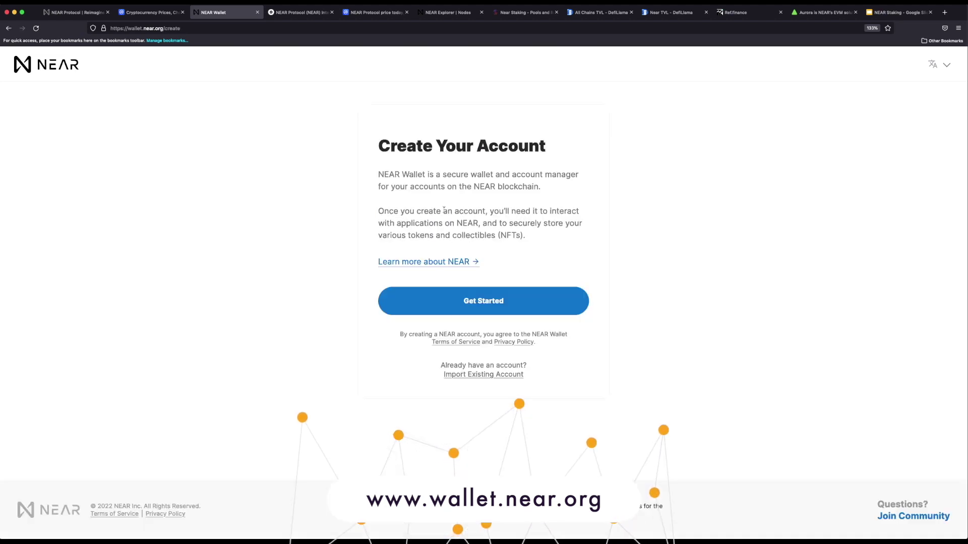
click(510, 301)
Secure the new account with the Ledger Hardware Wallet method, connect the device, and highlight the 0.1 NEAR funding requirement
scroll(647, 265, down, 1)
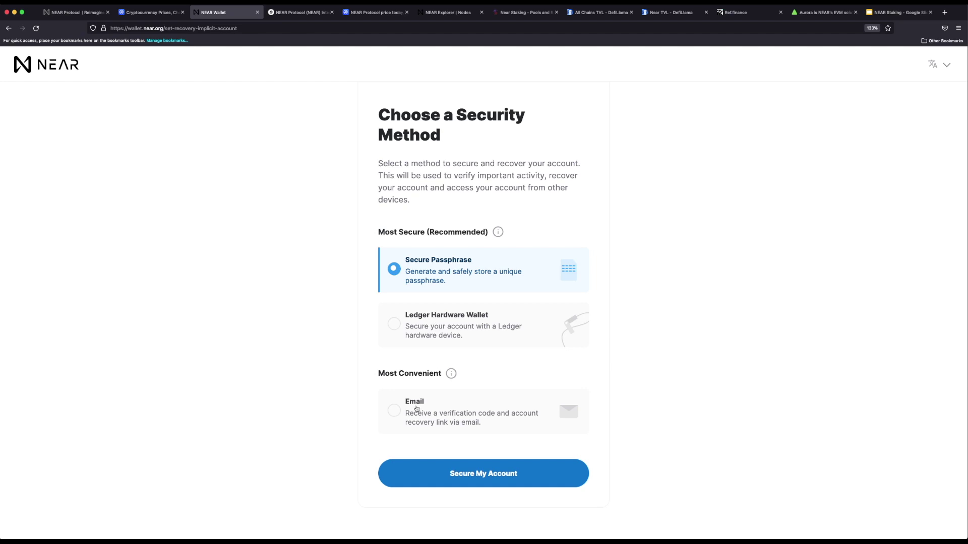
click(394, 326)
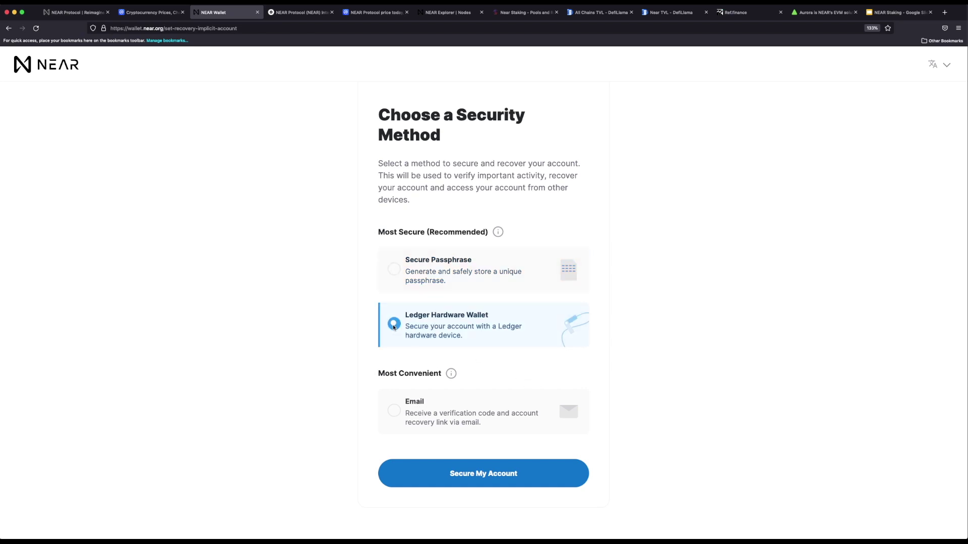
click(518, 486)
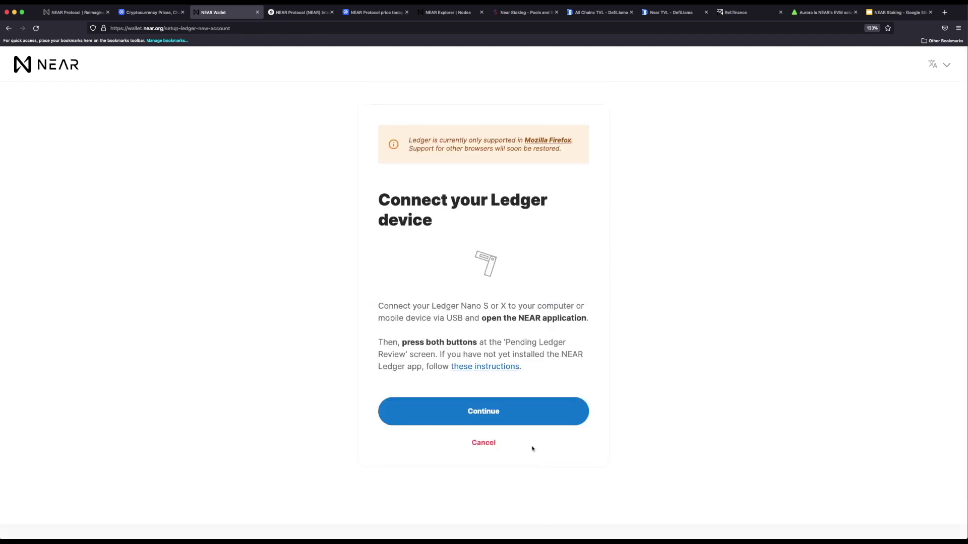
click(502, 414)
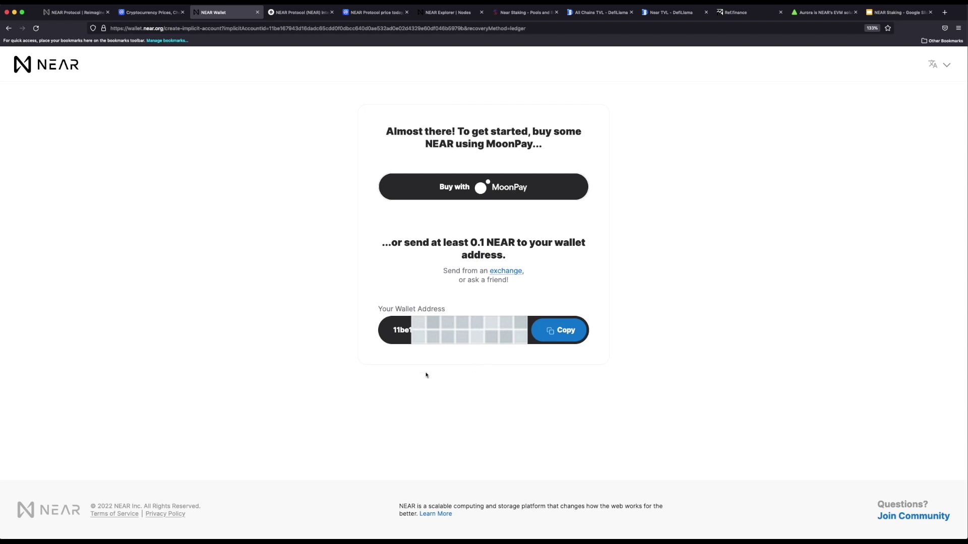
drag(470, 241, 513, 246)
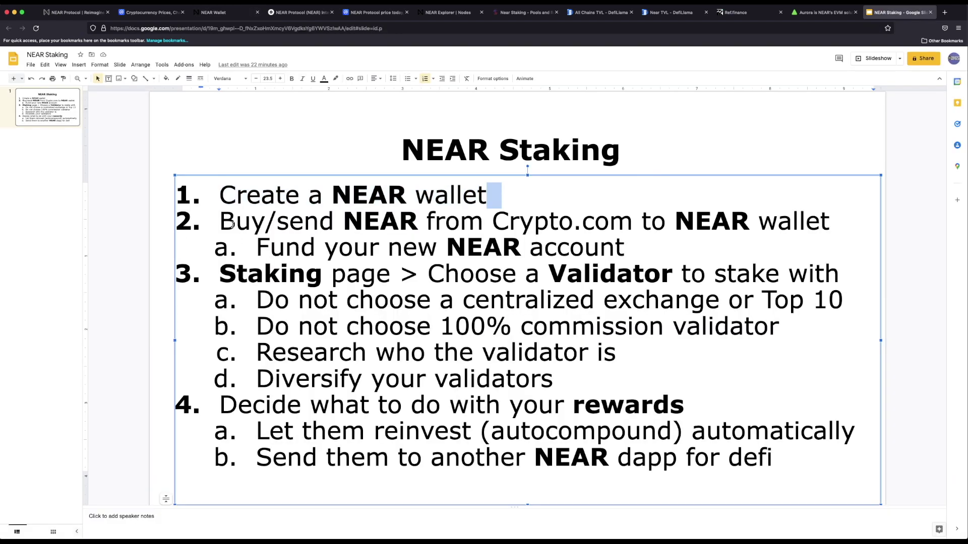
Highlight the slide's step on sending NEAR from Crypto.com, and open the NEAR Protocol holding in the Crypto.com app's Crypto Wallet
drag(220, 223, 806, 236)
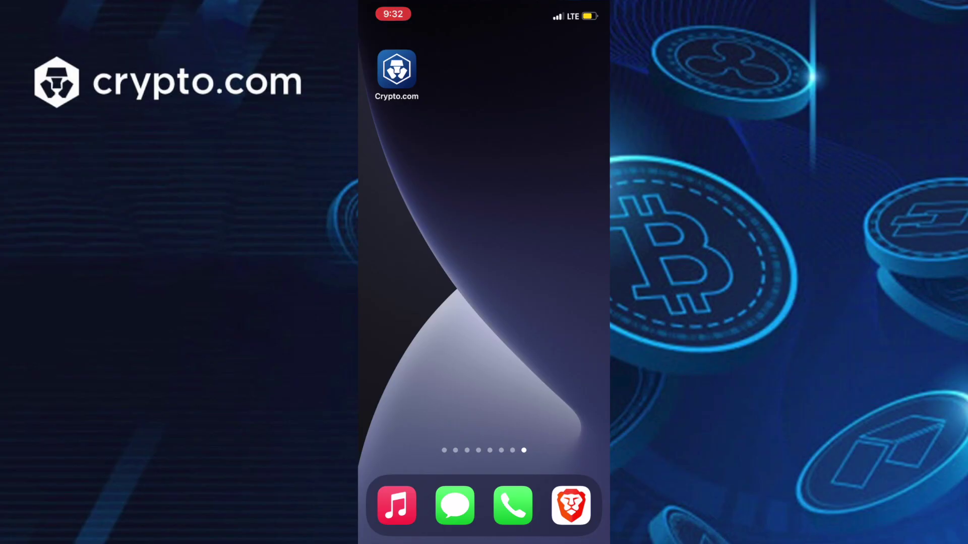
click(397, 69)
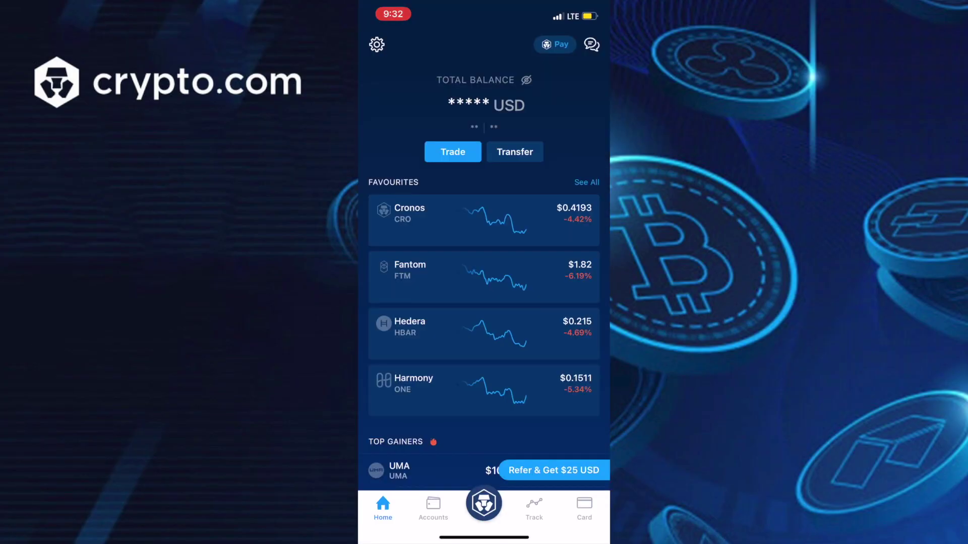
click(483, 503)
click(484, 272)
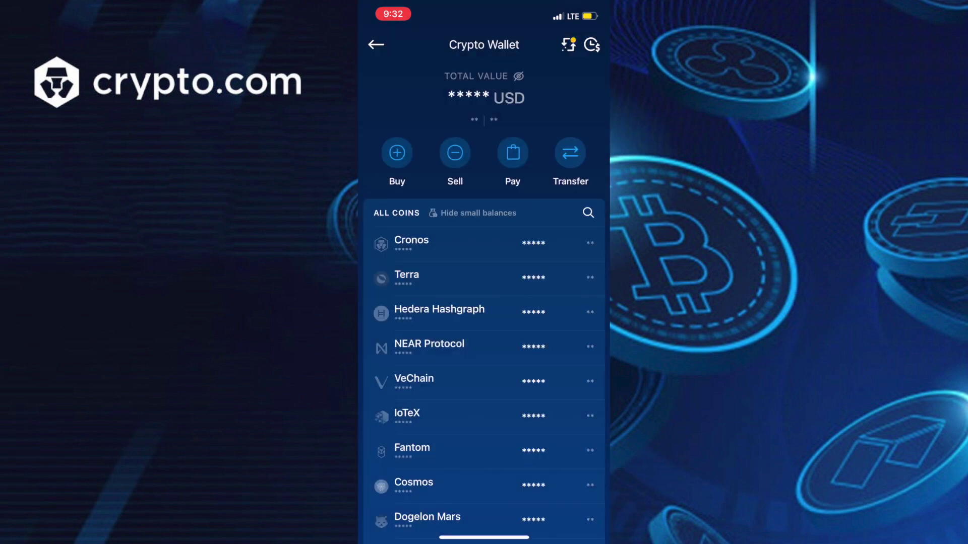
click(429, 347)
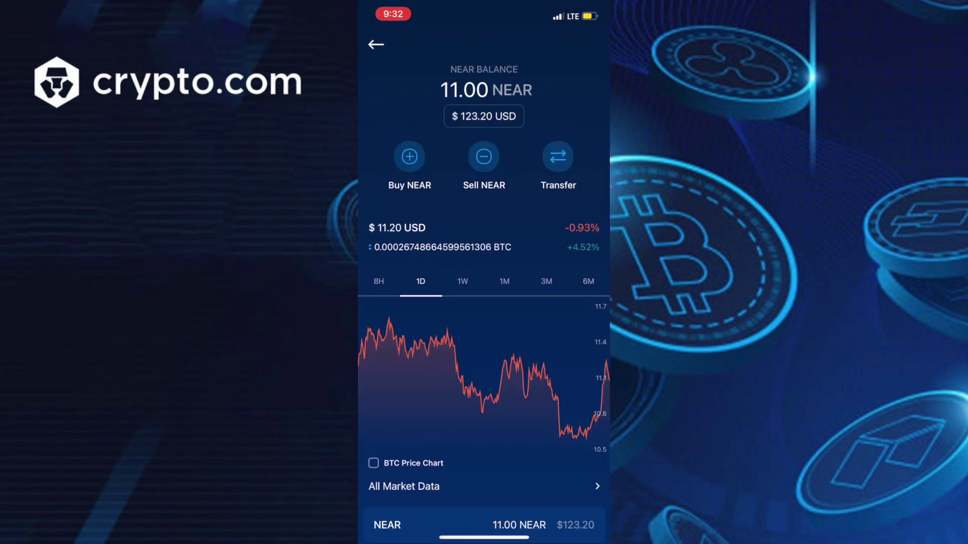
Start a NEAR withdrawal from Crypto.com to an external wallet
click(558, 156)
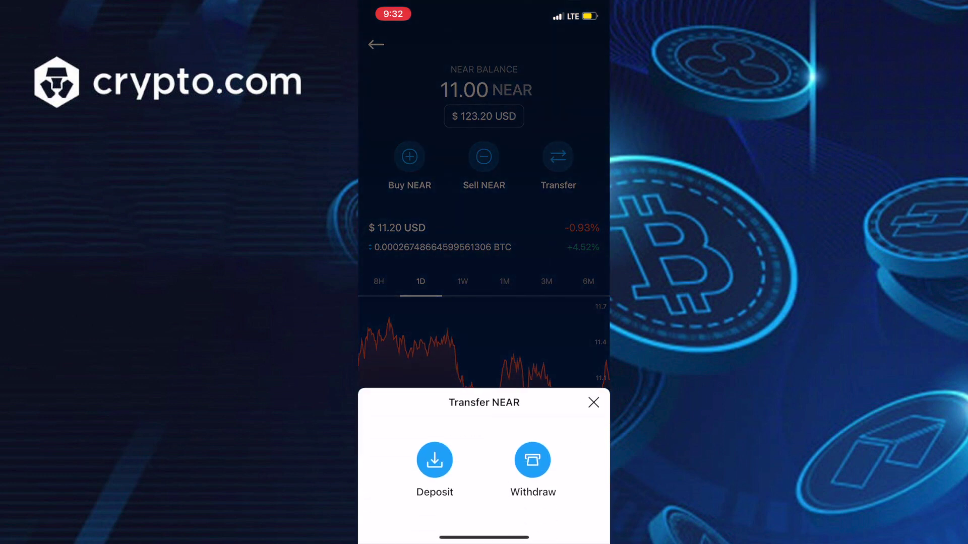
click(532, 460)
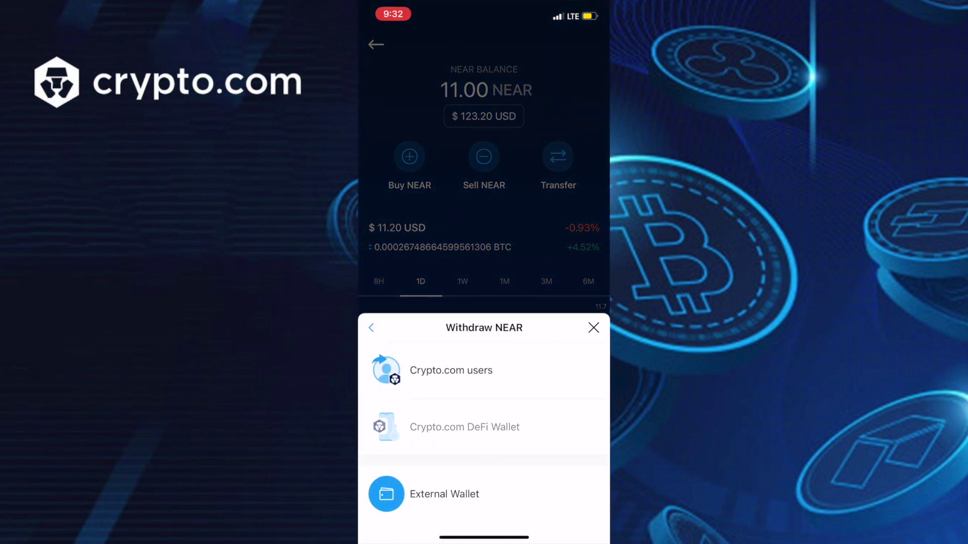
click(443, 494)
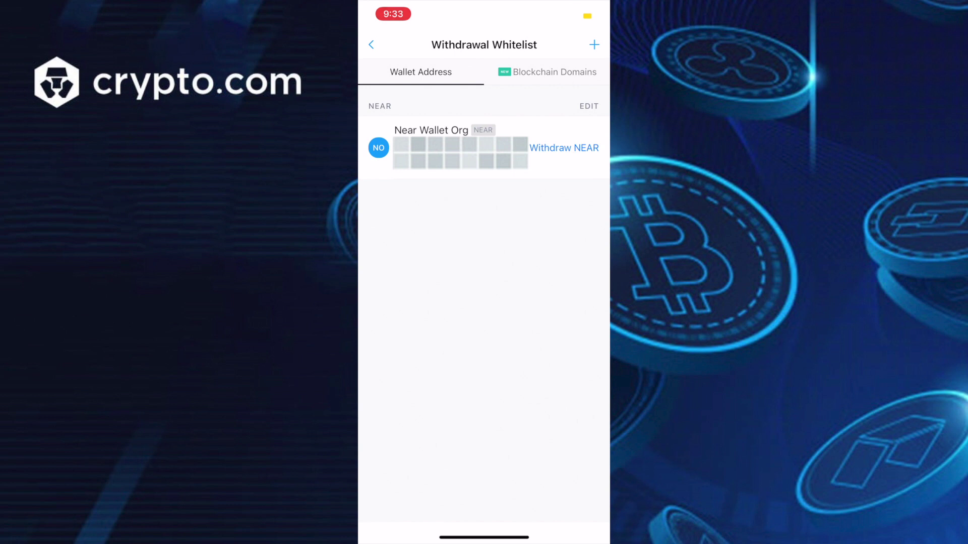
Open the form for whitelisting a new wallet address on the NEAR network and examine its address and wallet name fields
click(594, 45)
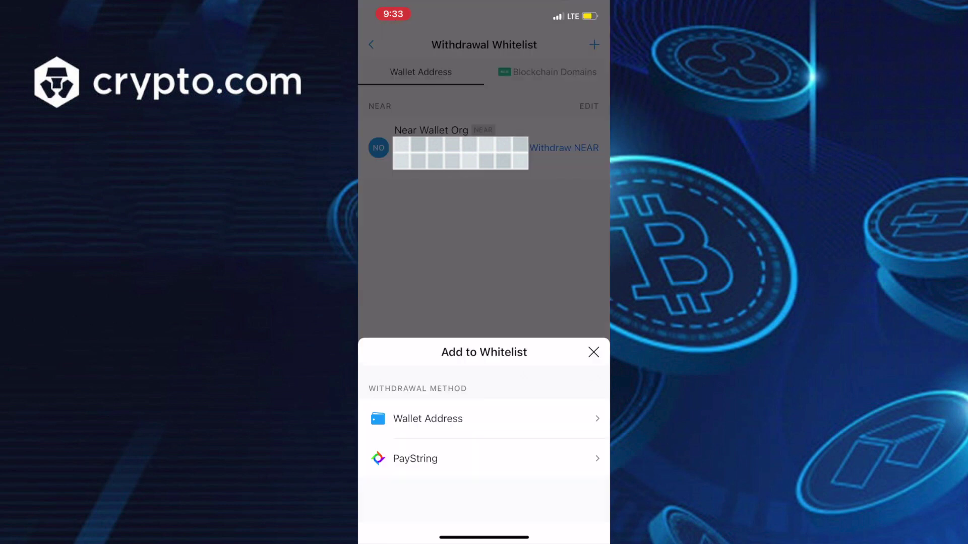
click(428, 418)
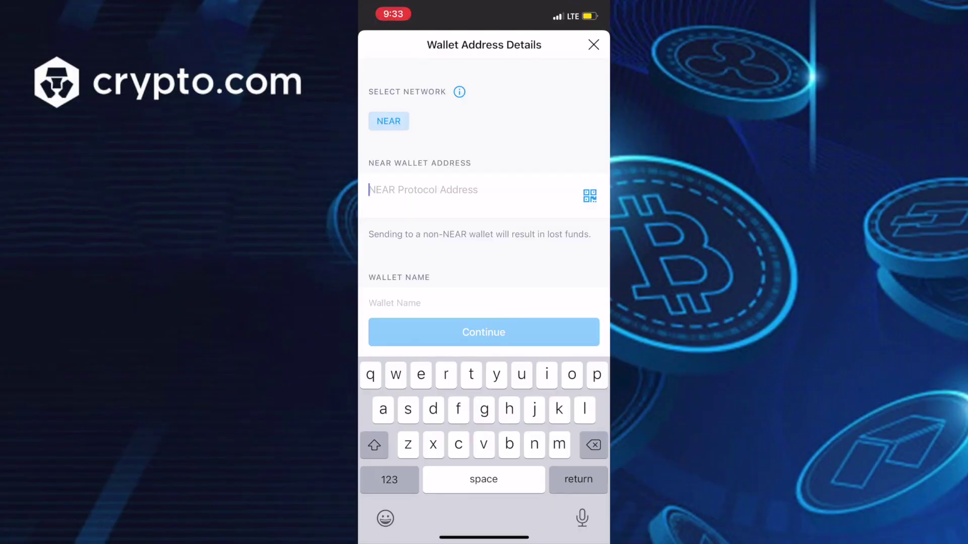
click(394, 302)
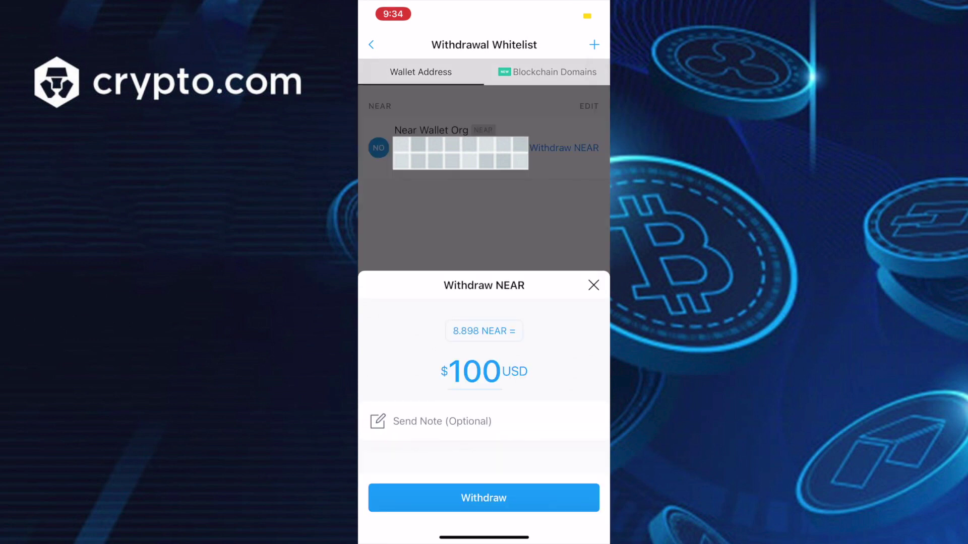
Set the withdrawal to the Near Wallet Org address to the maximum of 11 NEAR and submit it
click(484, 331)
click(468, 372)
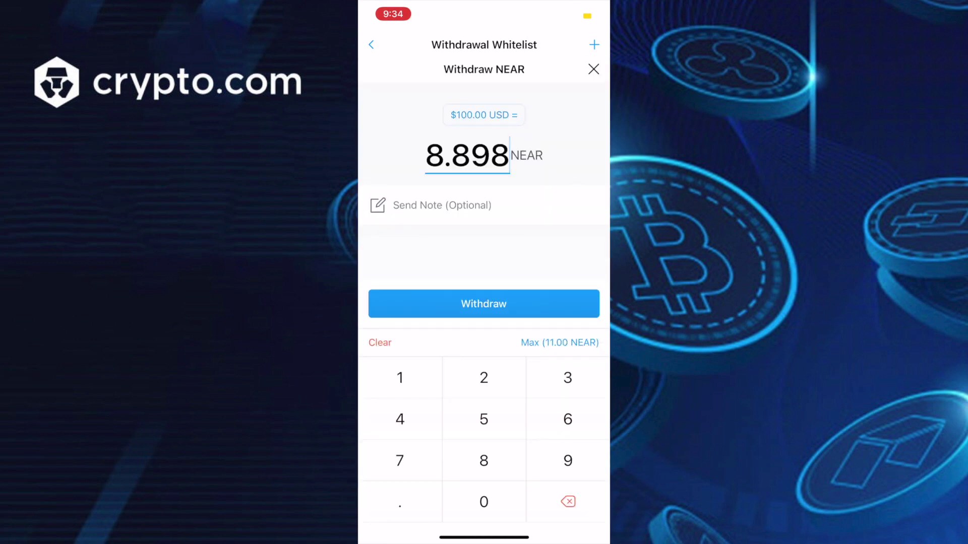
click(560, 342)
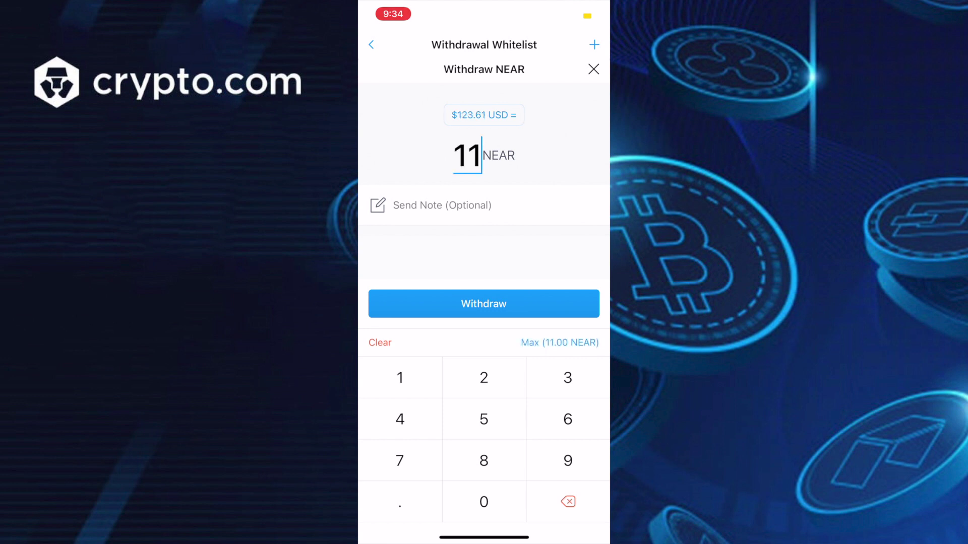
click(483, 303)
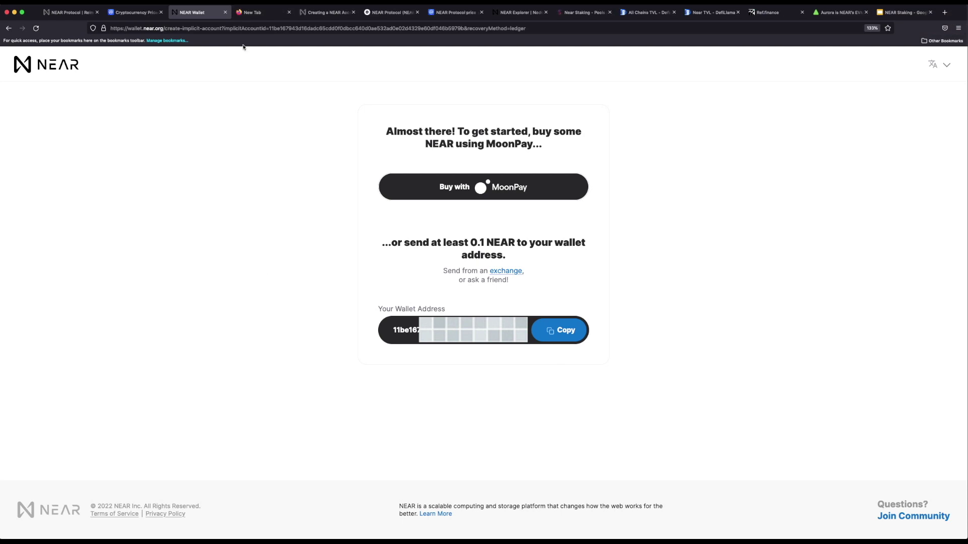
click(251, 15)
text(https://wallet.near.org/)
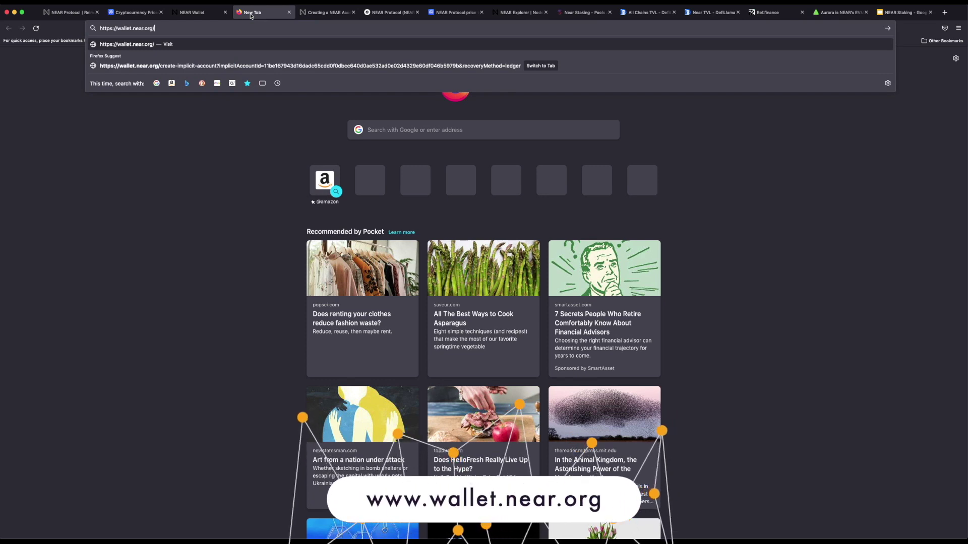
key(Return)
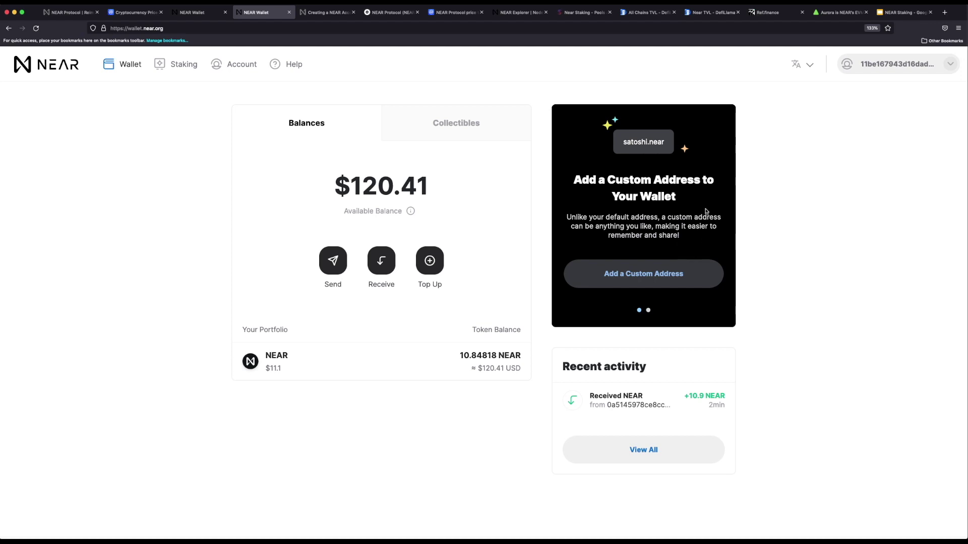
click(462, 136)
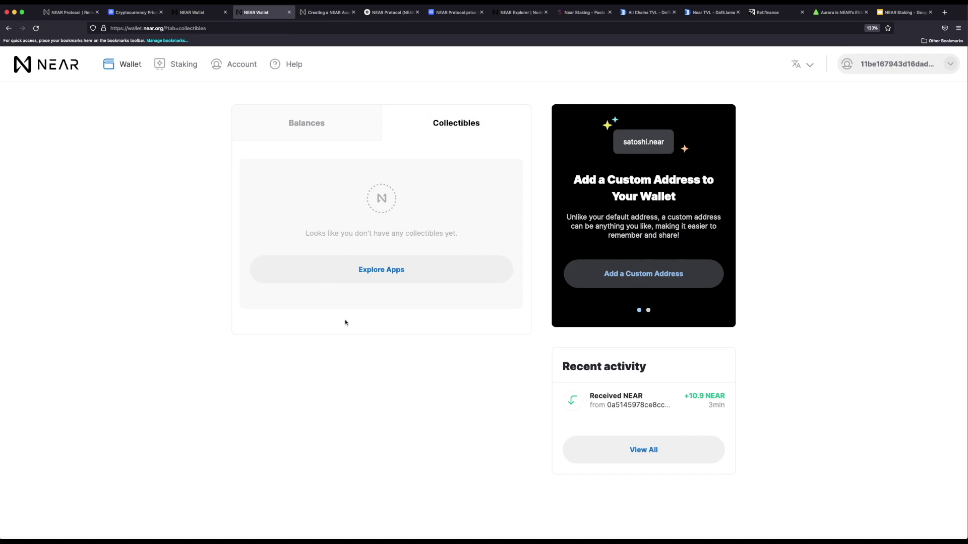
Highlight the slide's step on choosing a validator, and open the Staking page of the NEAR wallet
key(super+9)
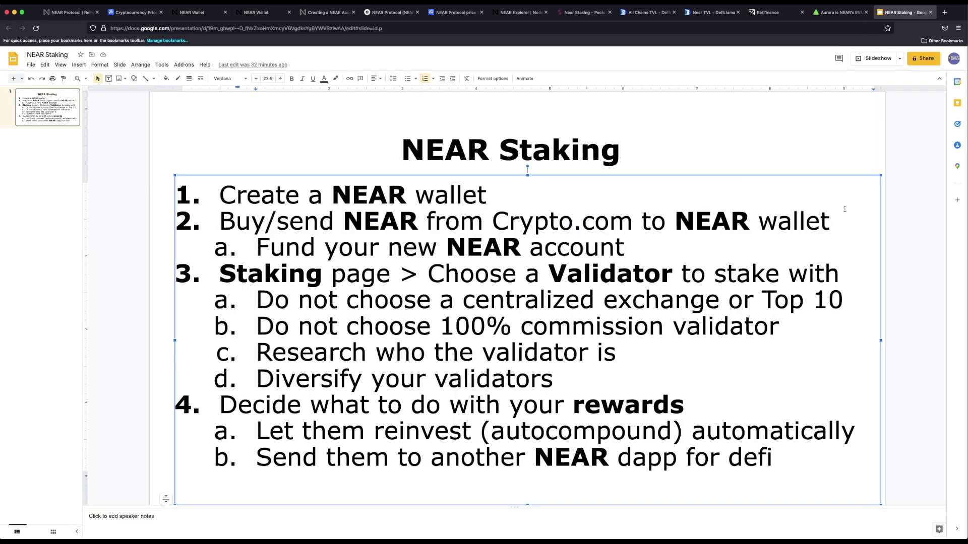
drag(221, 272, 838, 273)
key(super+4)
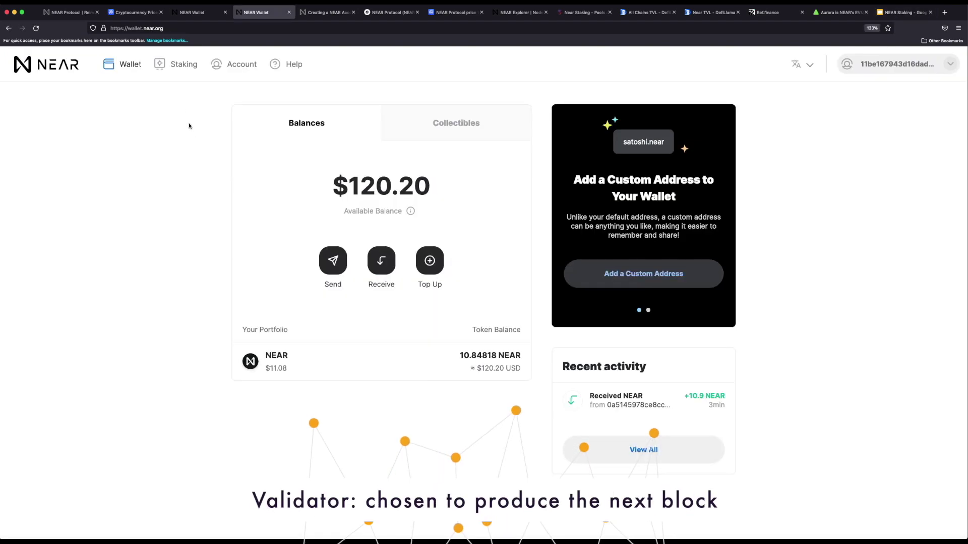
click(178, 71)
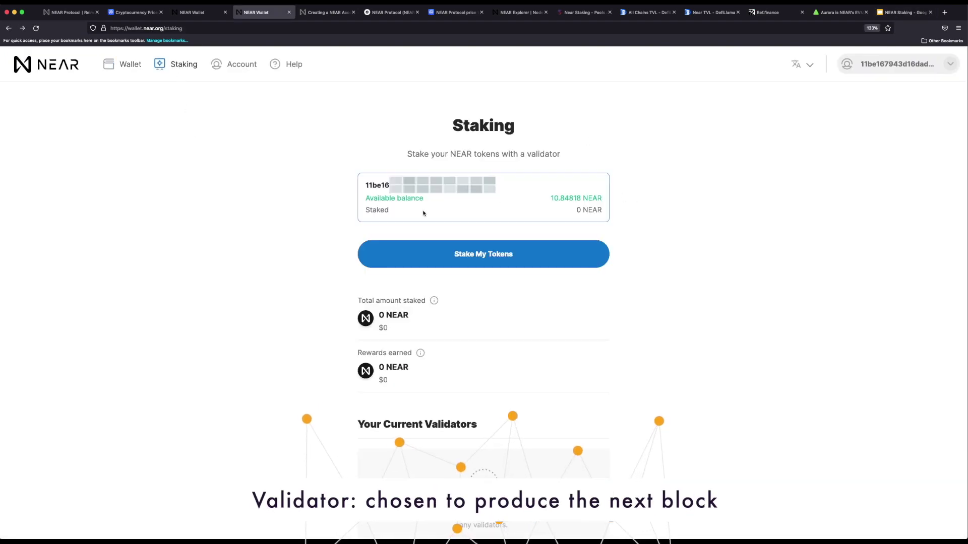
Start staking the tokens and look through the validator list, examining each validator's fee and active or inactive status
click(557, 260)
scroll(735, 222, down, 3)
scroll(736, 224, down, 10)
scroll(736, 224, down, 10)
scroll(736, 224, down, 10)
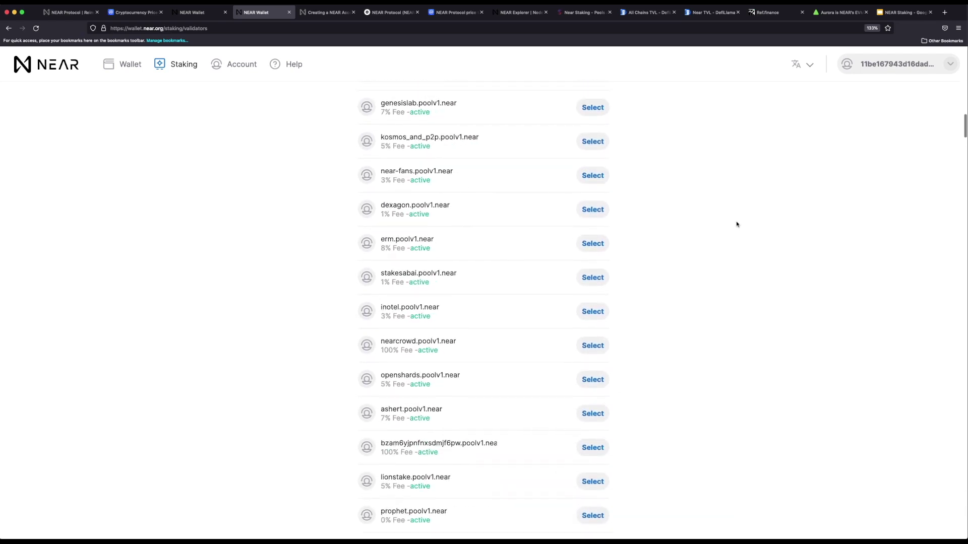
scroll(736, 225, down, 1)
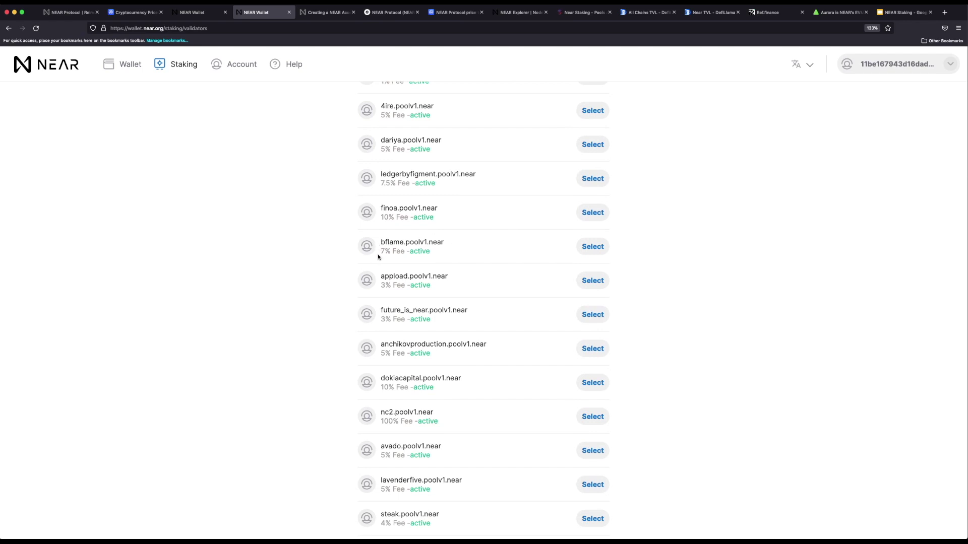
scroll(502, 257, down, 4)
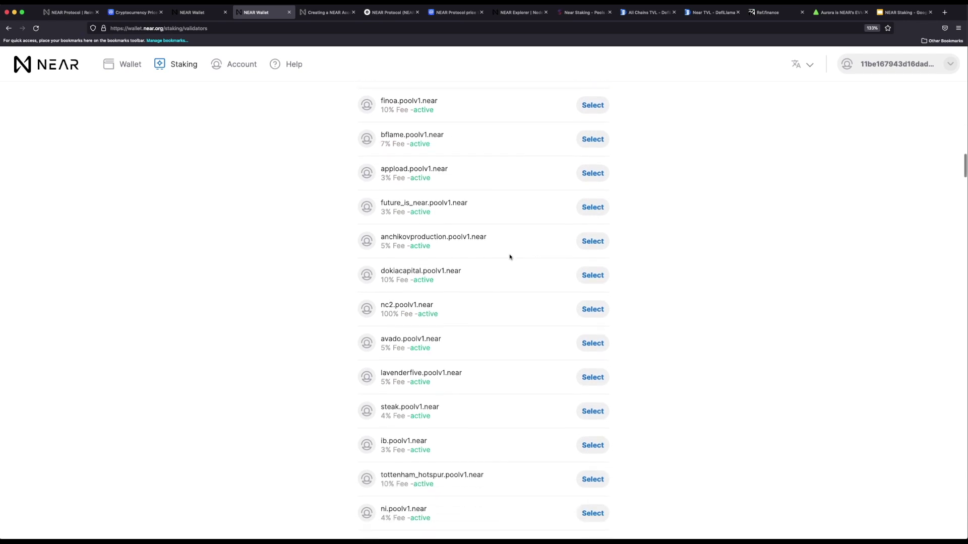
scroll(510, 257, down, 4)
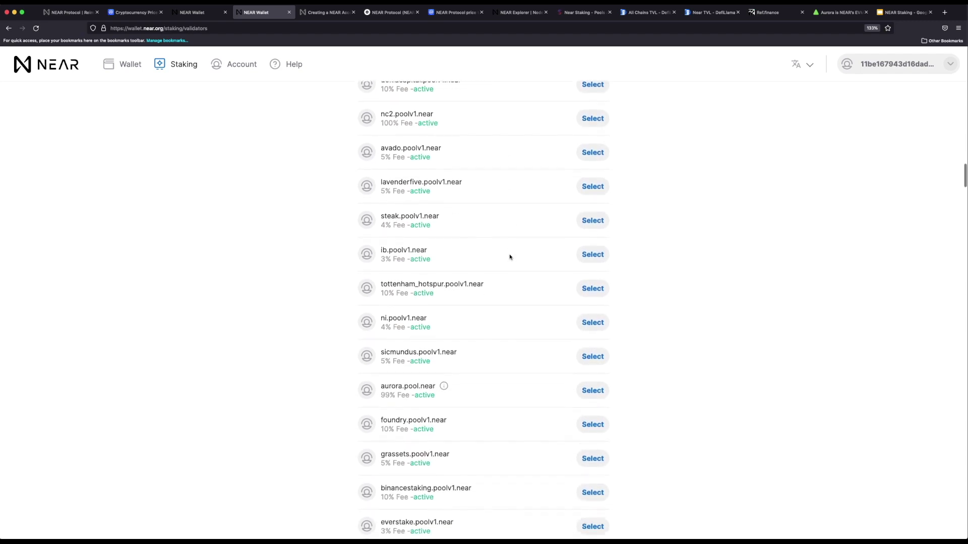
scroll(510, 257, down, 2)
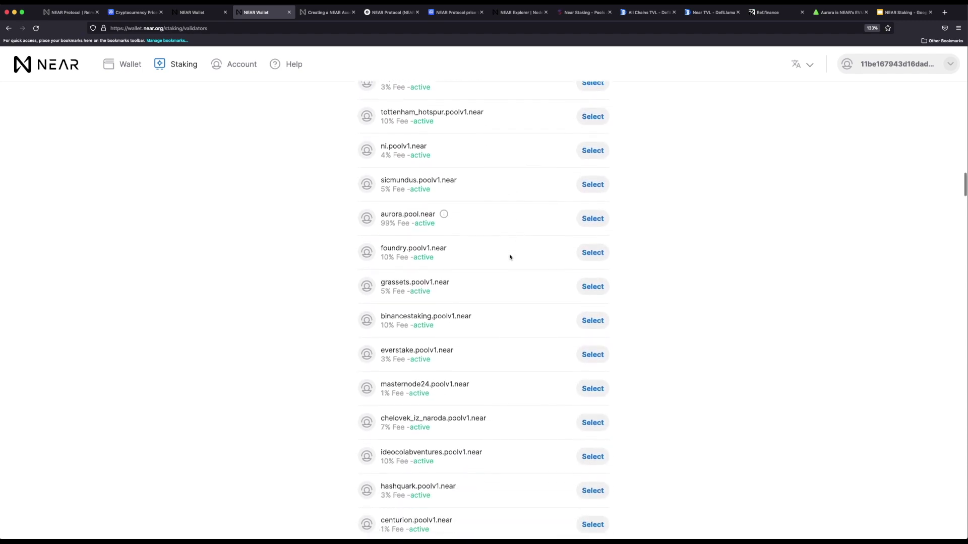
scroll(510, 257, down, 3)
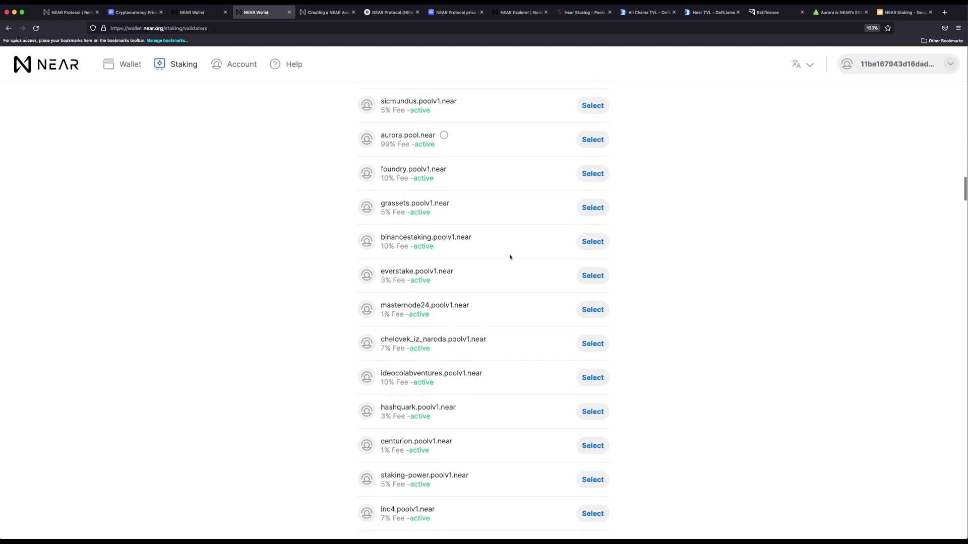
scroll(509, 257, down, 6)
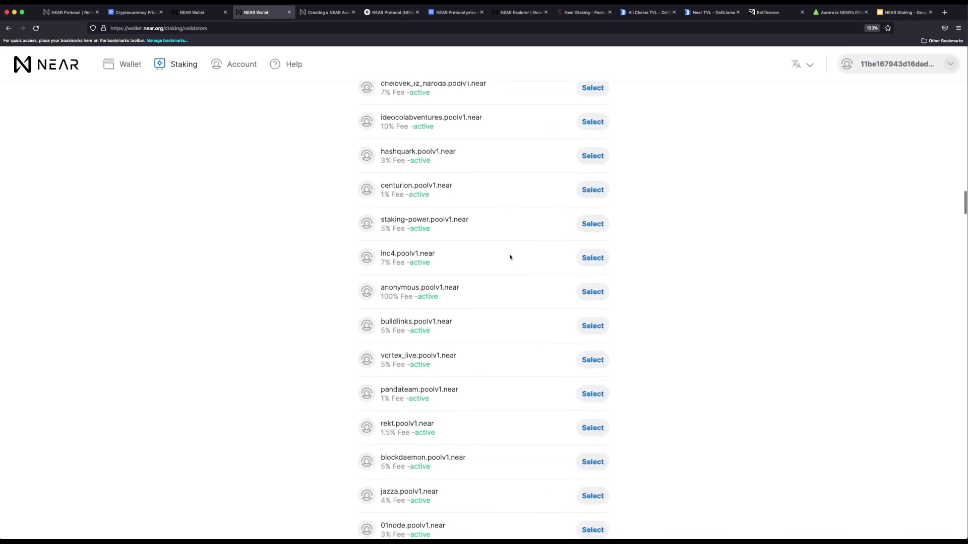
scroll(510, 257, down, 2)
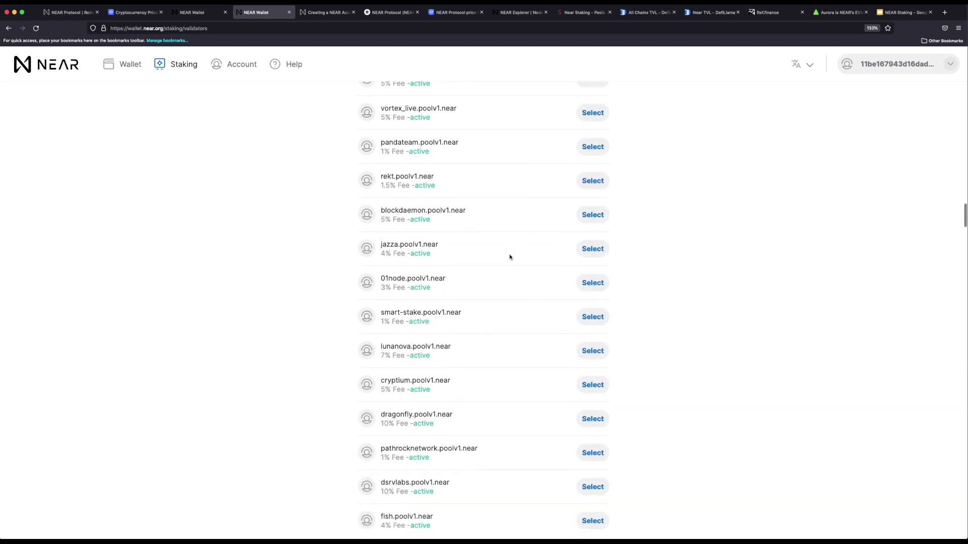
scroll(509, 257, down, 11)
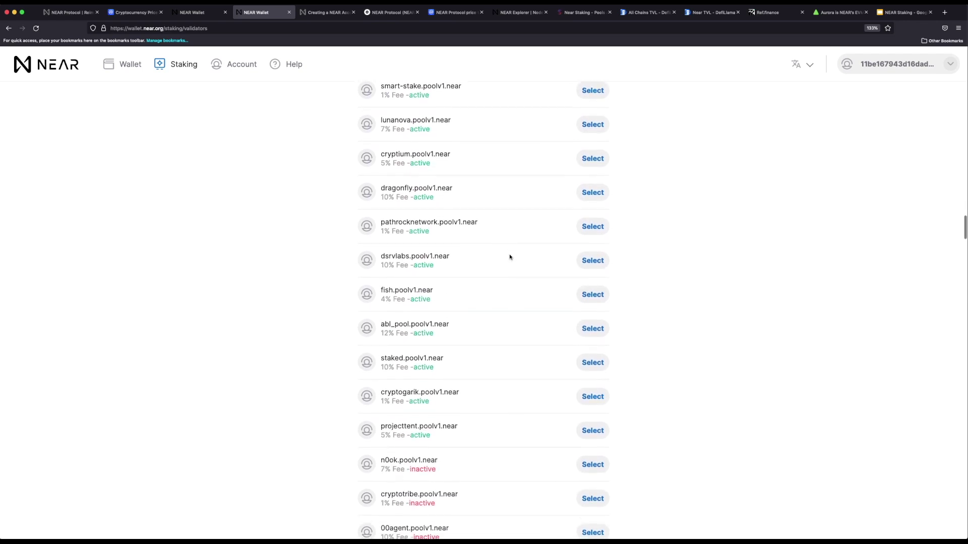
scroll(510, 257, down, 7)
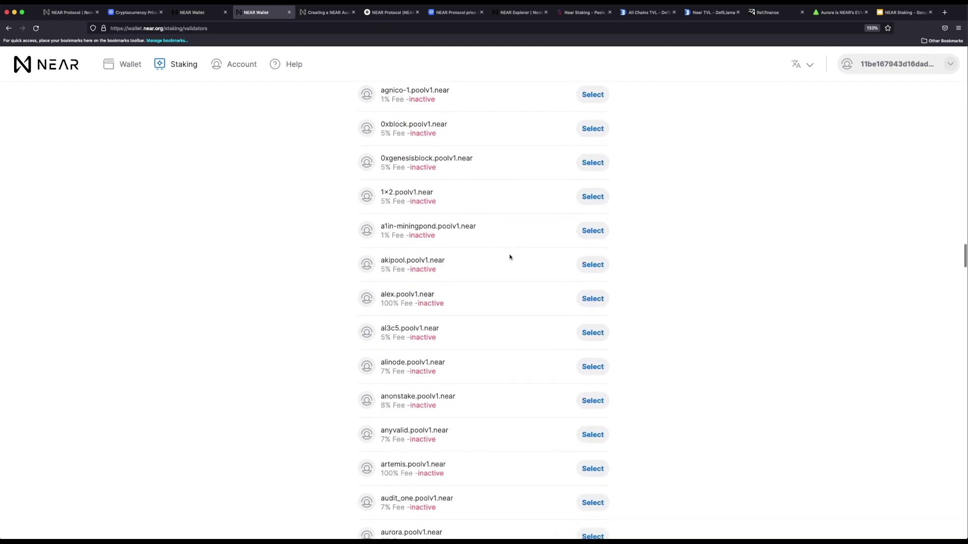
scroll(510, 257, down, 3)
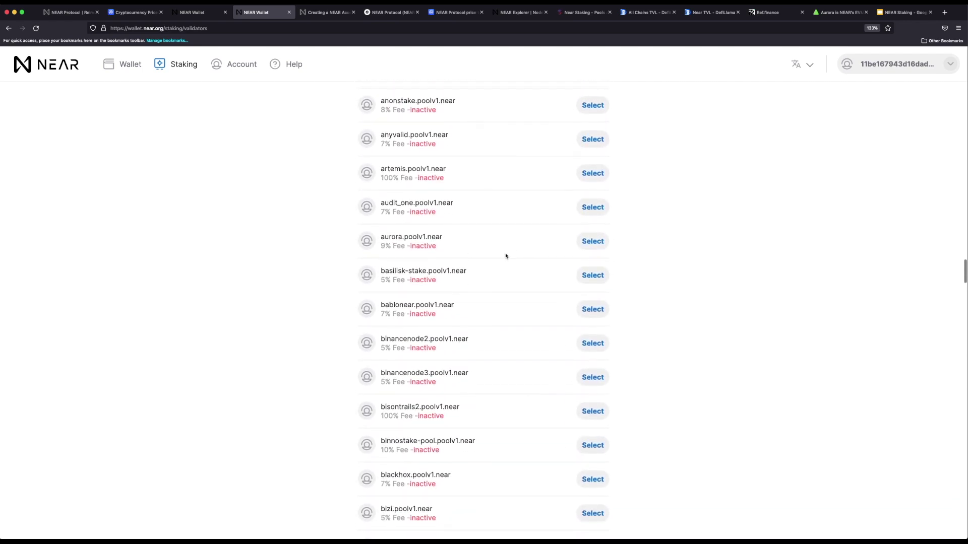
scroll(459, 426, down, 7)
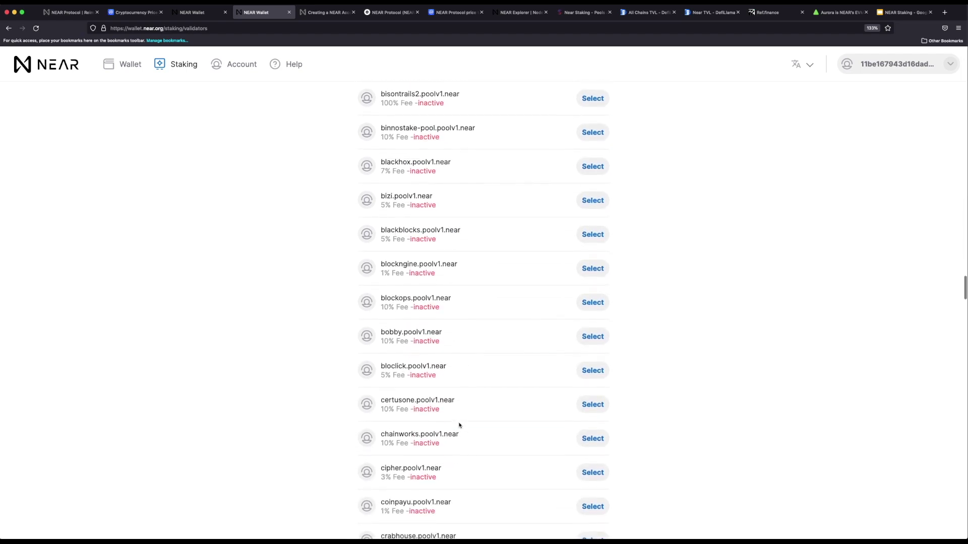
scroll(460, 426, up, 20)
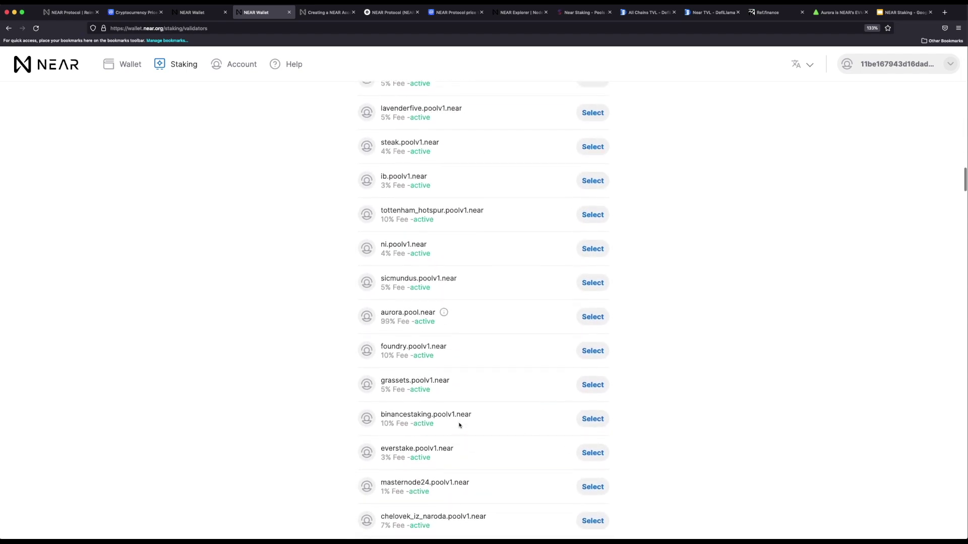
scroll(432, 297, up, 8)
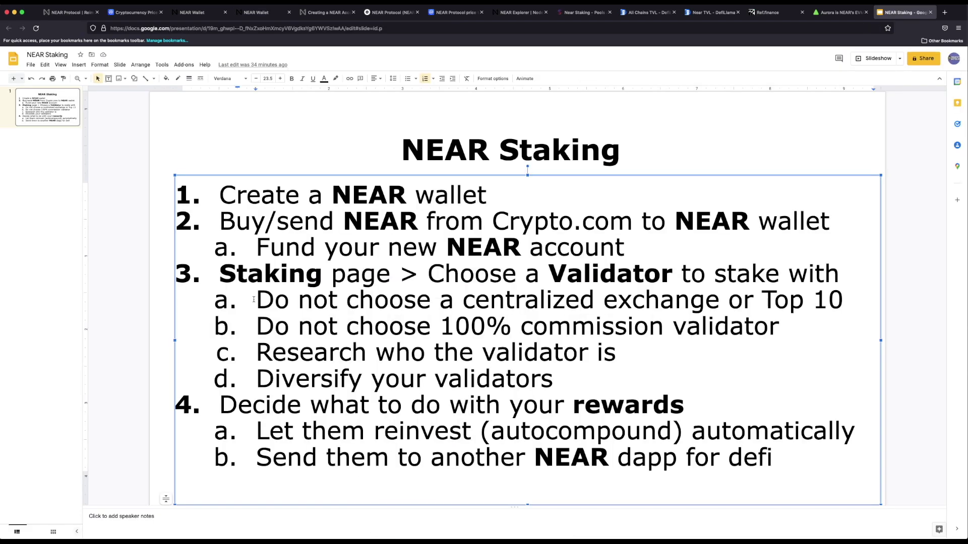
On the NEAR Staking slide, highlight one by one the four tips on choosing a validator, from avoiding centralized exchanges to diversifying
drag(253, 300, 861, 298)
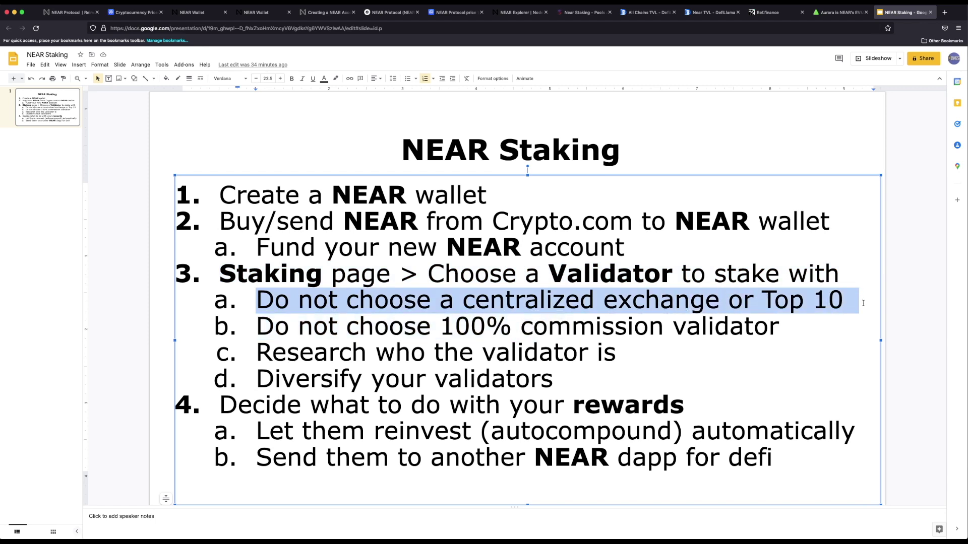
drag(257, 326, 783, 328)
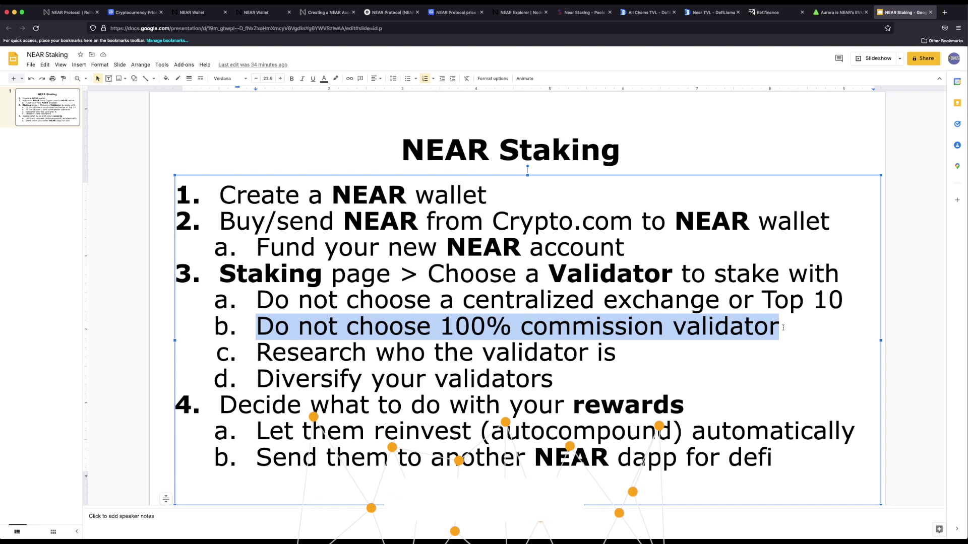
drag(257, 353, 622, 357)
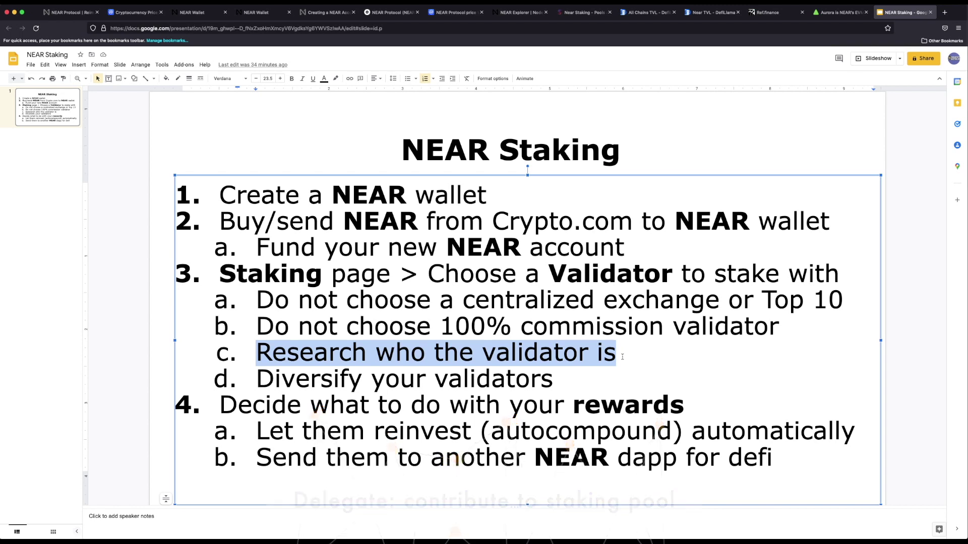
drag(257, 379, 578, 384)
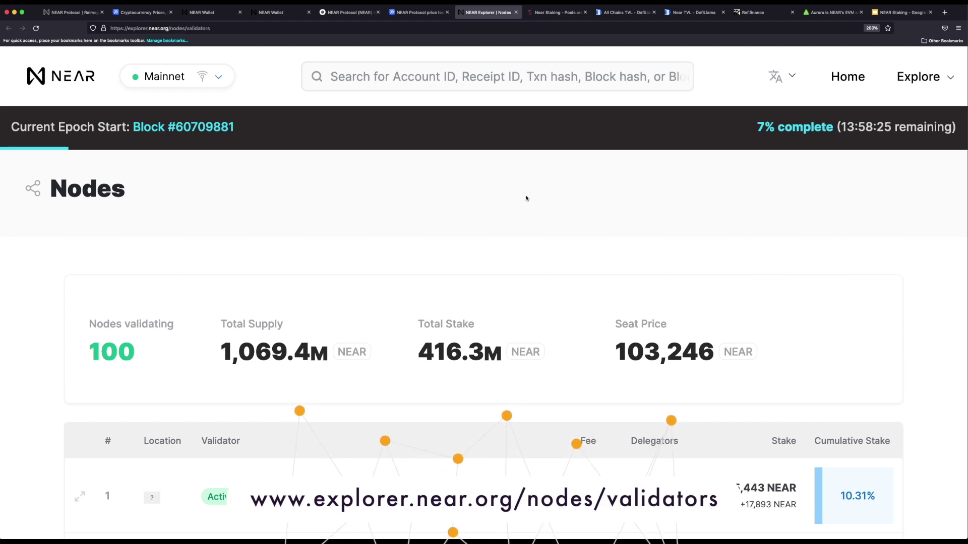
On the NEAR Explorer Nodes page, examine the top validators' fees, delegators, stake and cumulative stake, including the 33% decentralization threshold
scroll(525, 198, down, 1)
scroll(525, 198, down, 5)
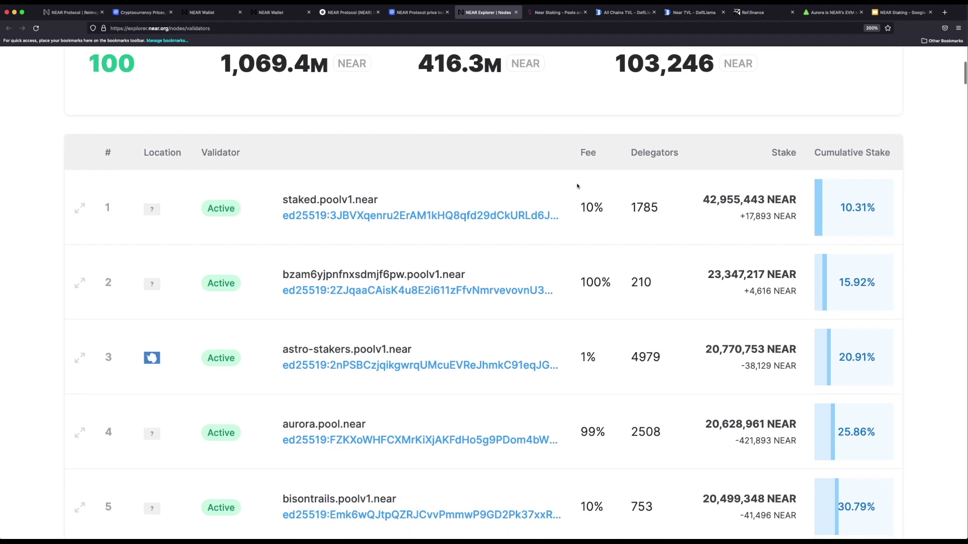
scroll(577, 186, down, 2)
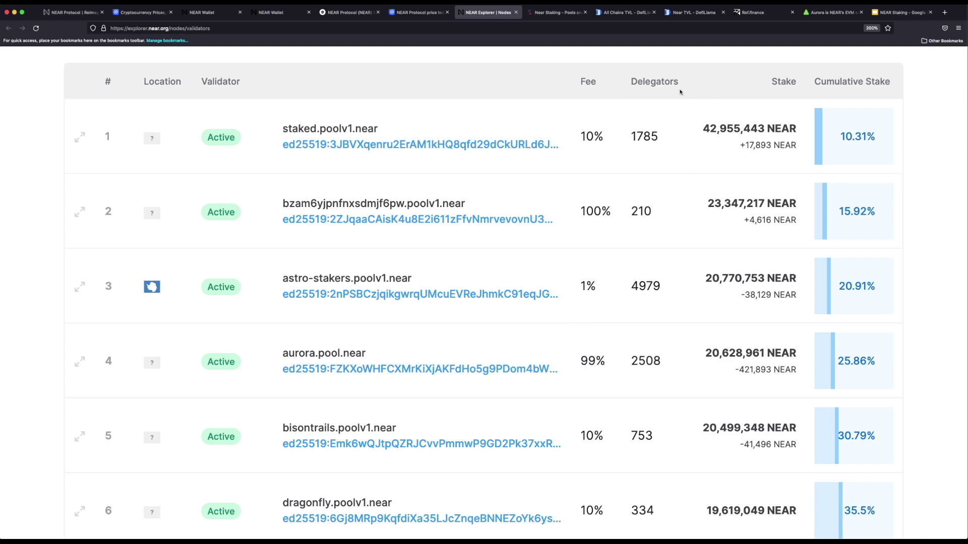
scroll(651, 168, down, 7)
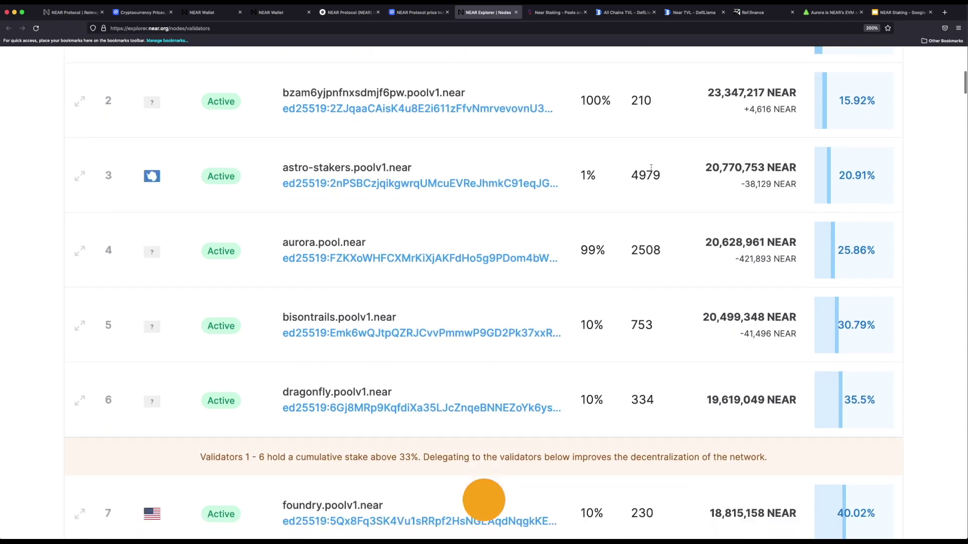
scroll(651, 168, down, 4)
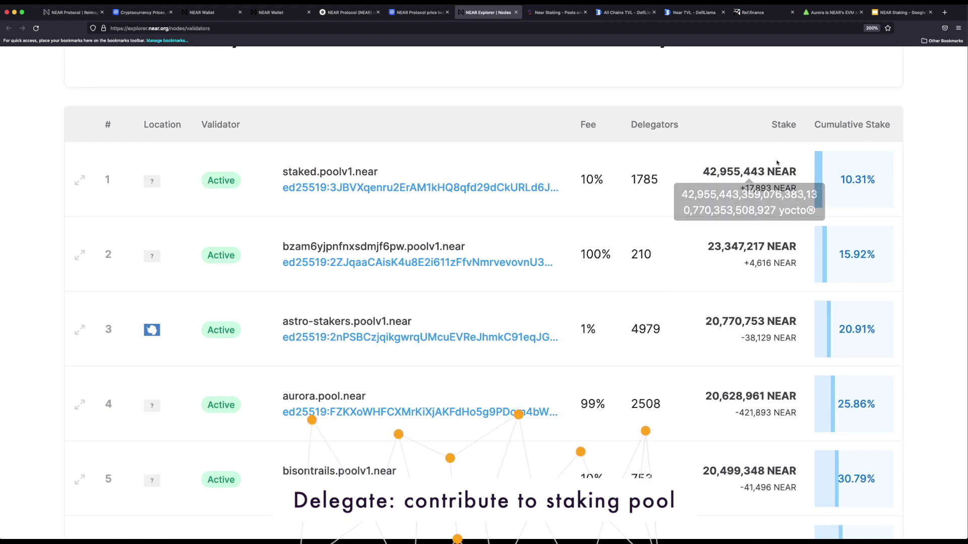
scroll(777, 171, down, 3)
scroll(776, 162, down, 2)
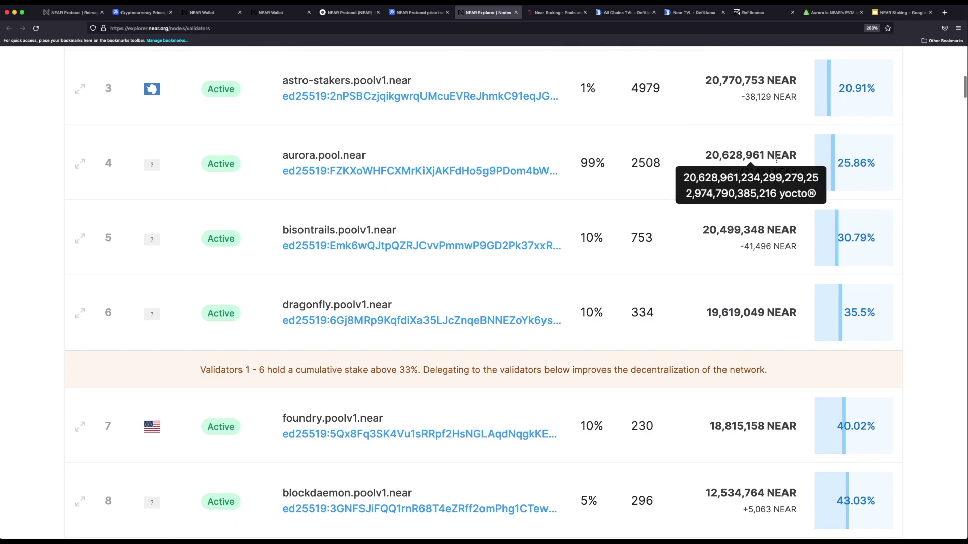
scroll(777, 162, down, 2)
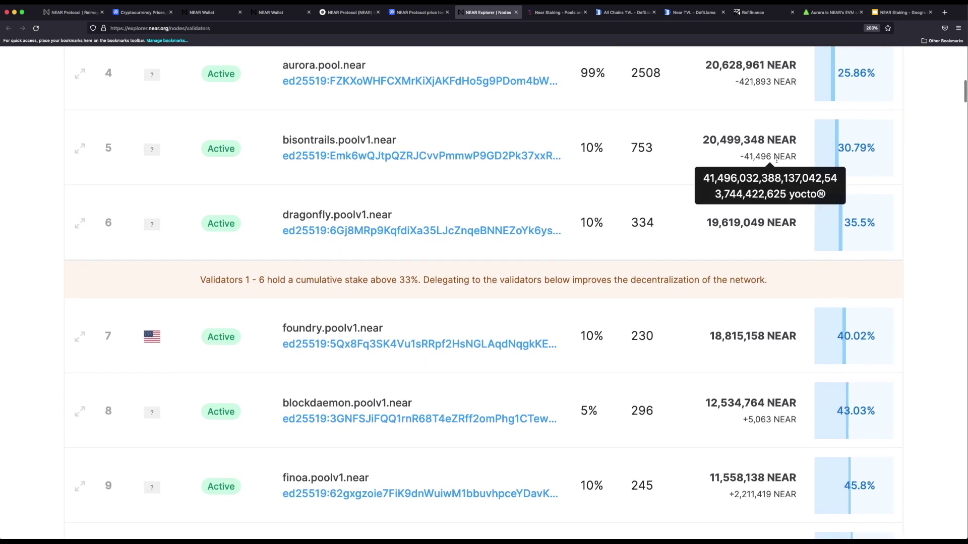
scroll(729, 209, up, 6)
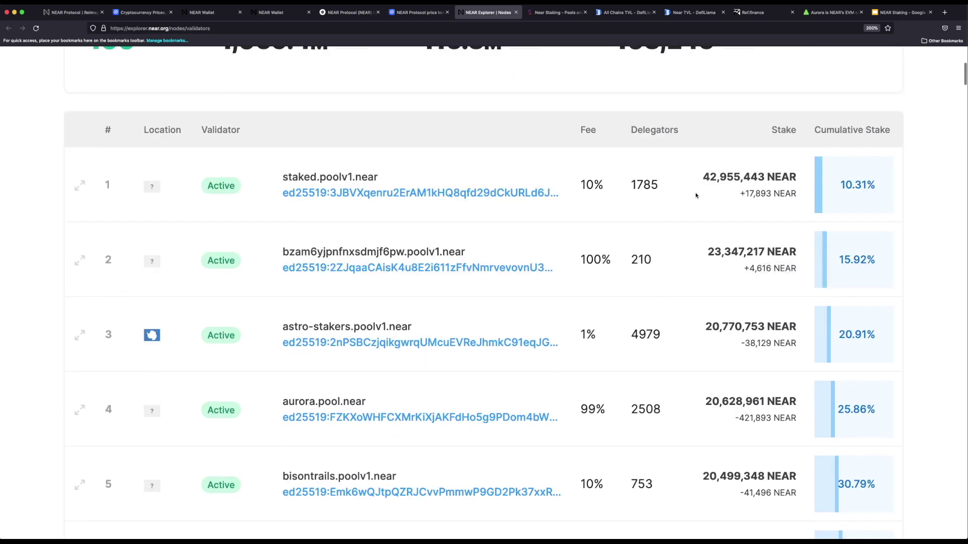
scroll(795, 188, down, 2)
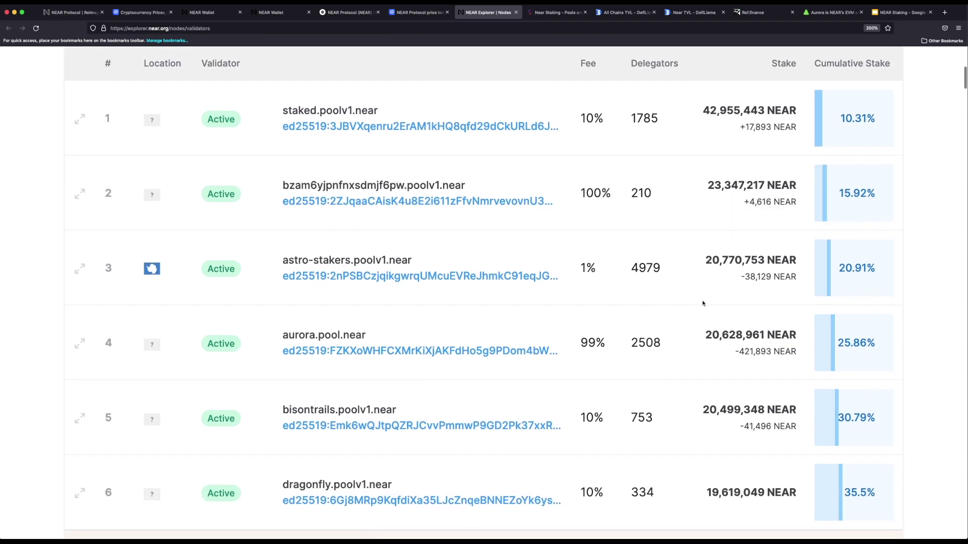
scroll(750, 310, down, 3)
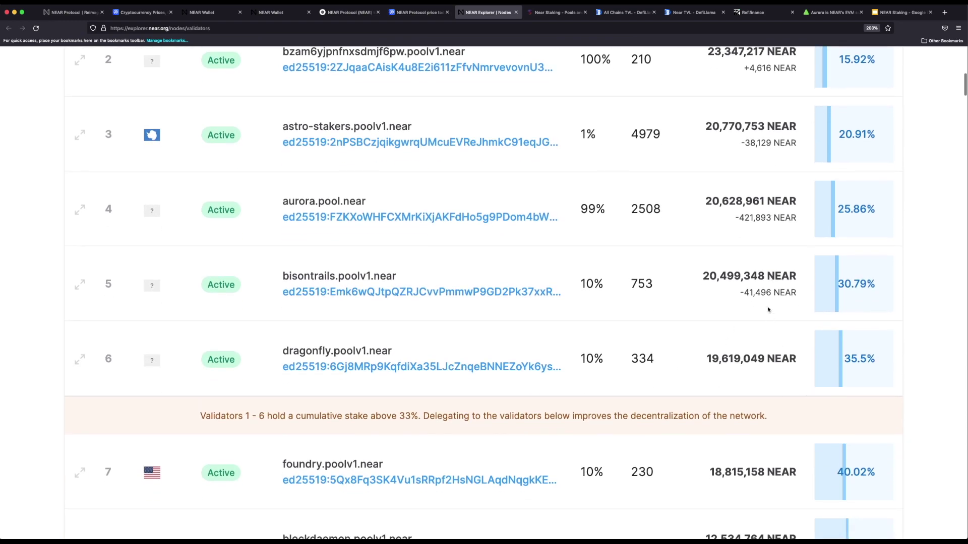
scroll(768, 310, up, 8)
scroll(106, 259, down, 5)
scroll(105, 259, down, 10)
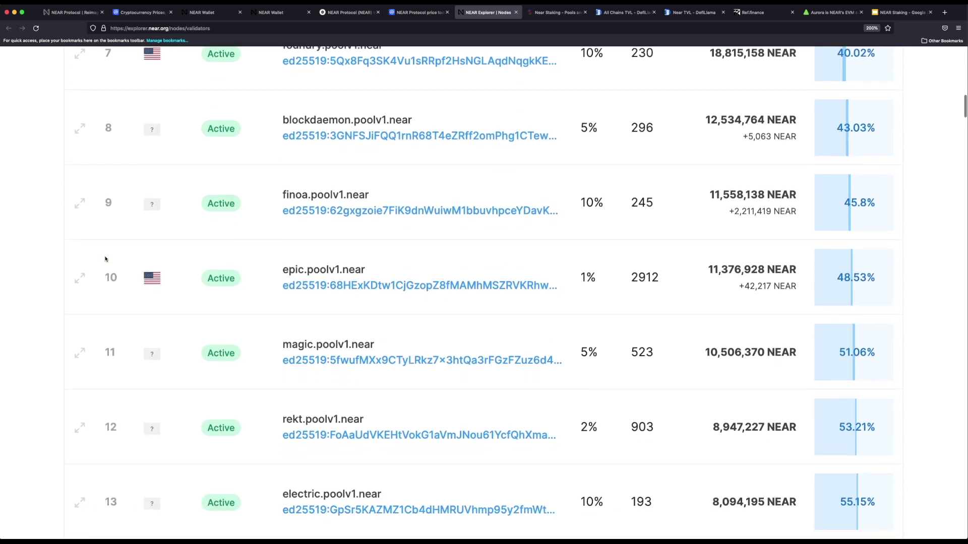
Find stakin.poolv1.near farther down the explorer's validator table and copy its name
scroll(516, 258, down, 4)
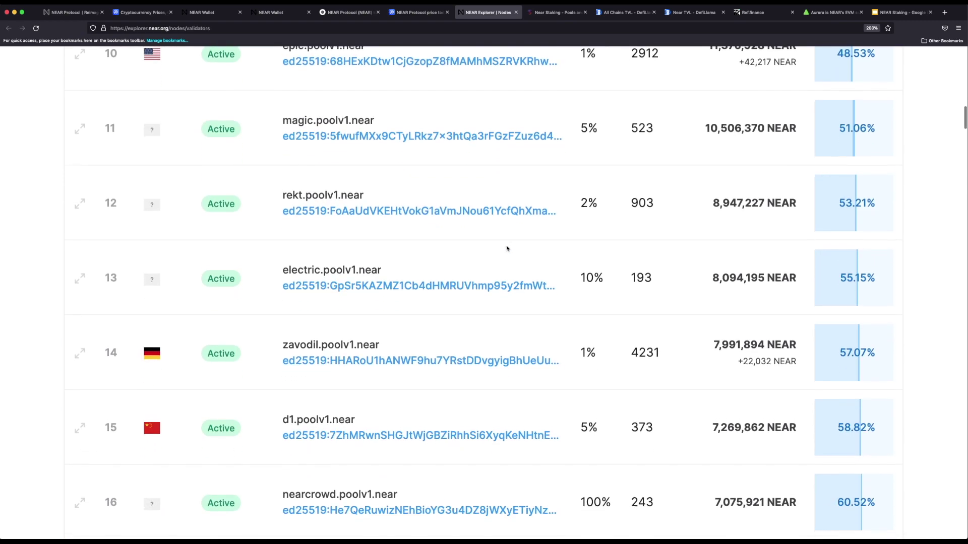
scroll(507, 249, down, 5)
scroll(506, 245, down, 3)
scroll(506, 245, down, 7)
scroll(506, 249, down, 9)
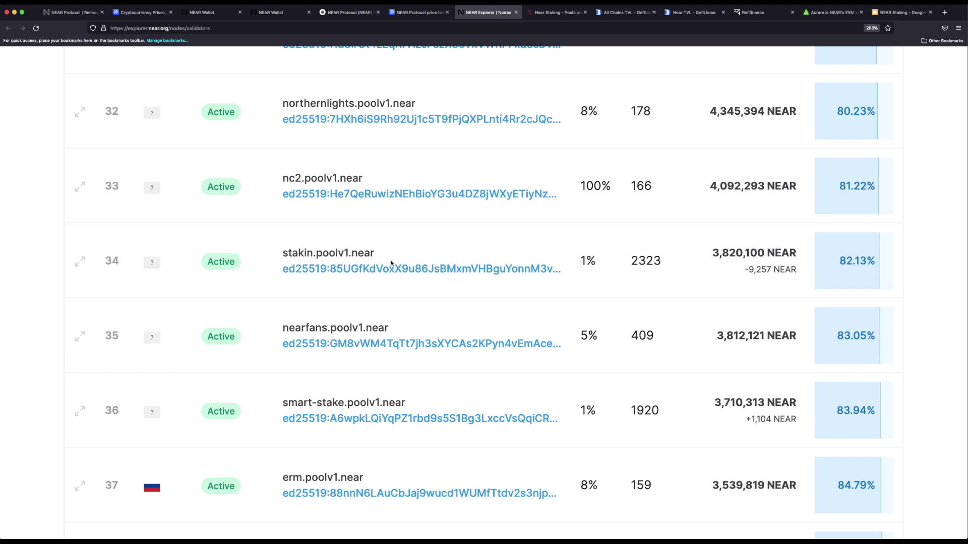
drag(283, 254, 375, 254)
key(super+c)
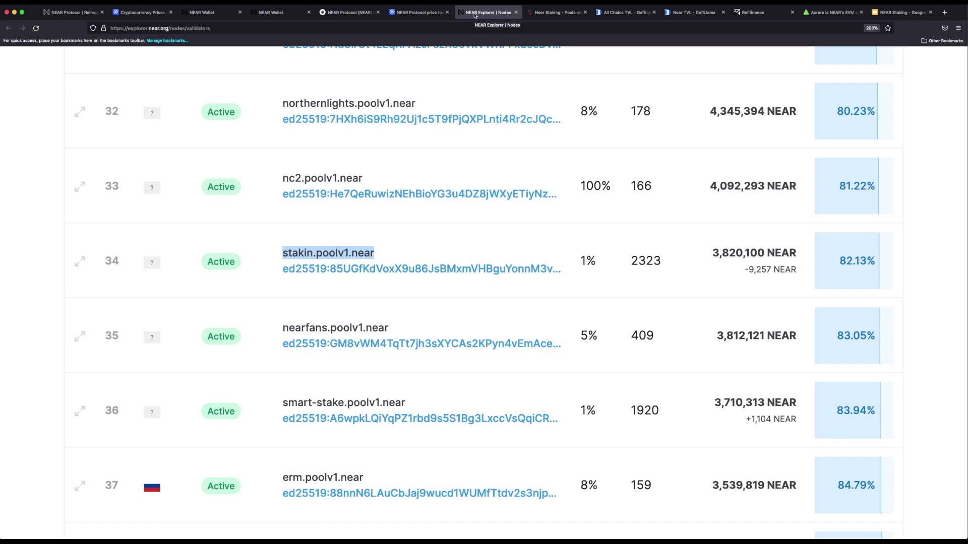
Open near-staking.com and sort its validator table by highest fee, and finally by highest stake
click(552, 12)
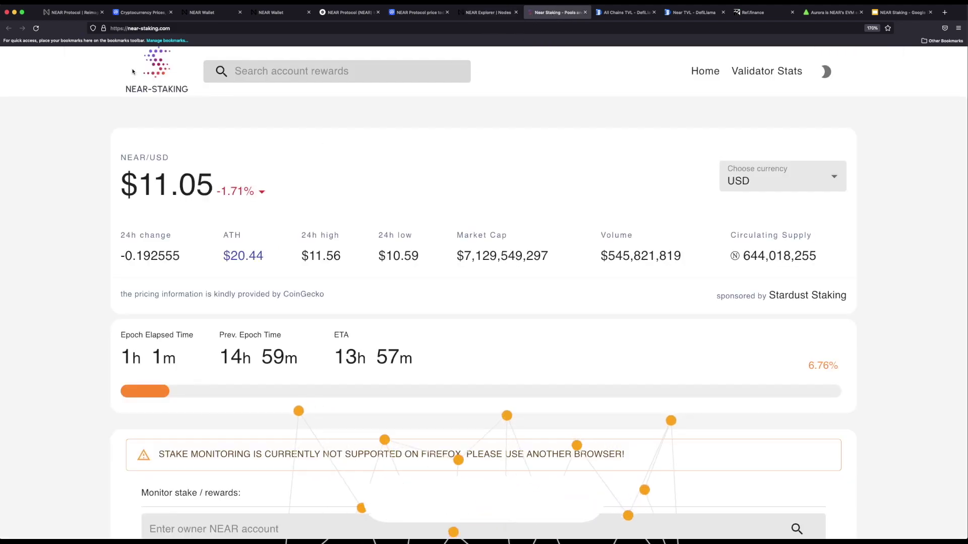
scroll(481, 235, down, 2)
scroll(481, 235, down, 8)
scroll(386, 269, up, 1)
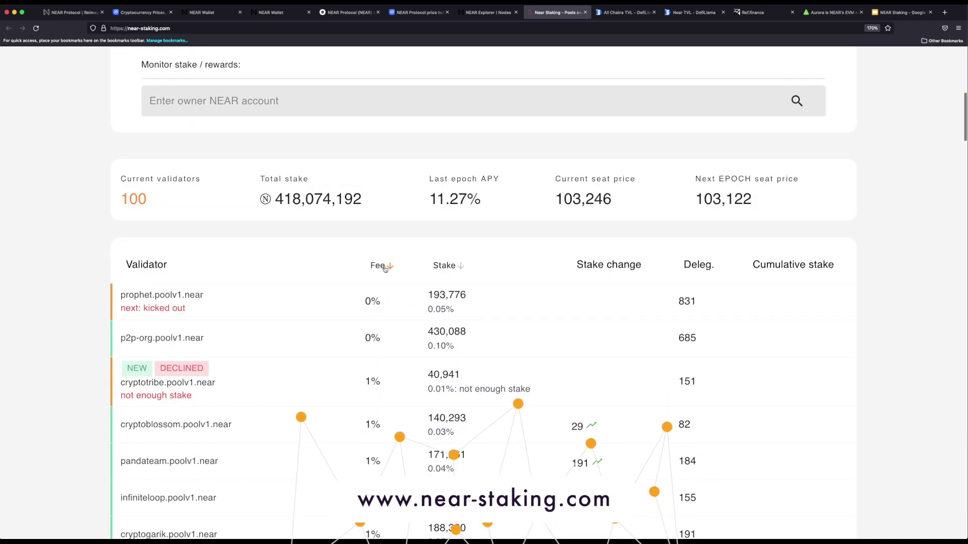
click(386, 268)
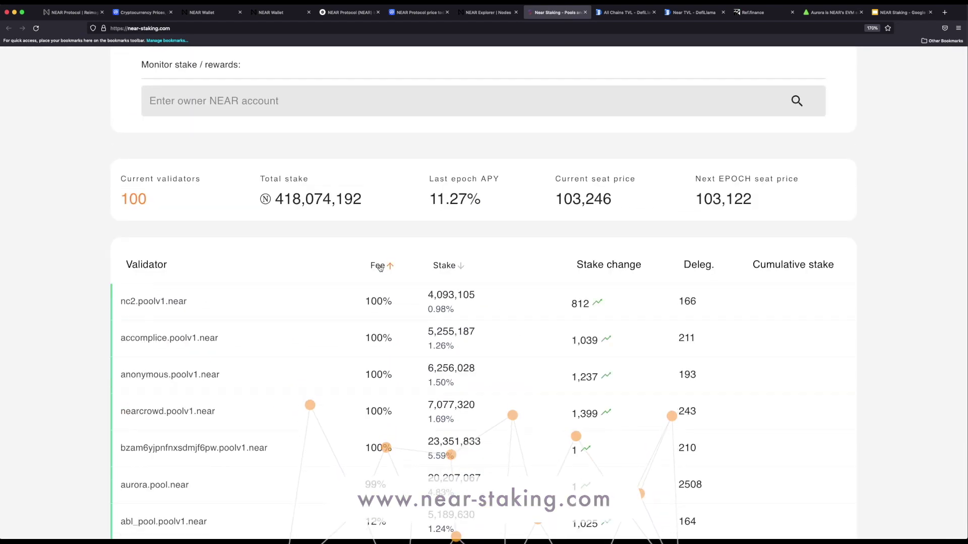
click(451, 265)
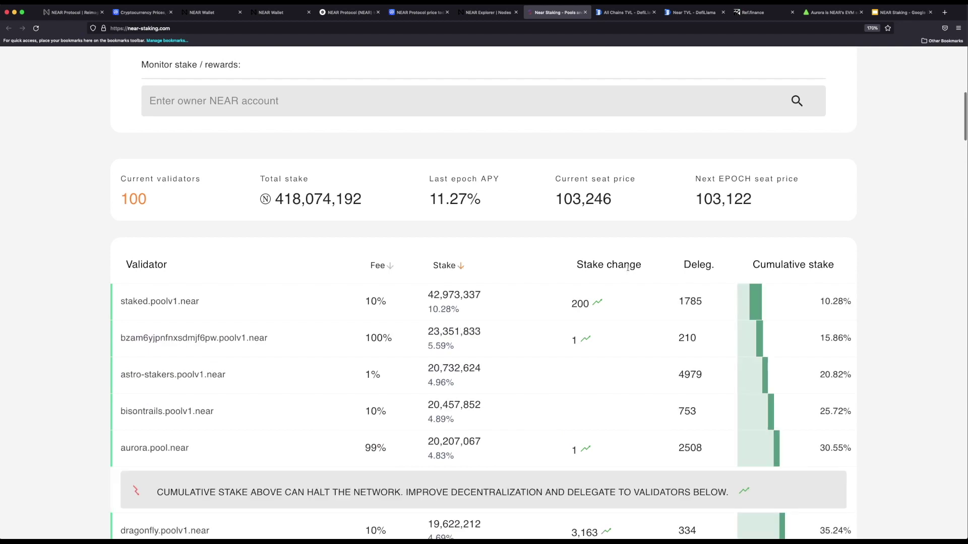
Return to the NEAR Wallet's validator selection, look up stakin.poolv1.near by the copied name and select it
key(ctrl+shift+Tab)
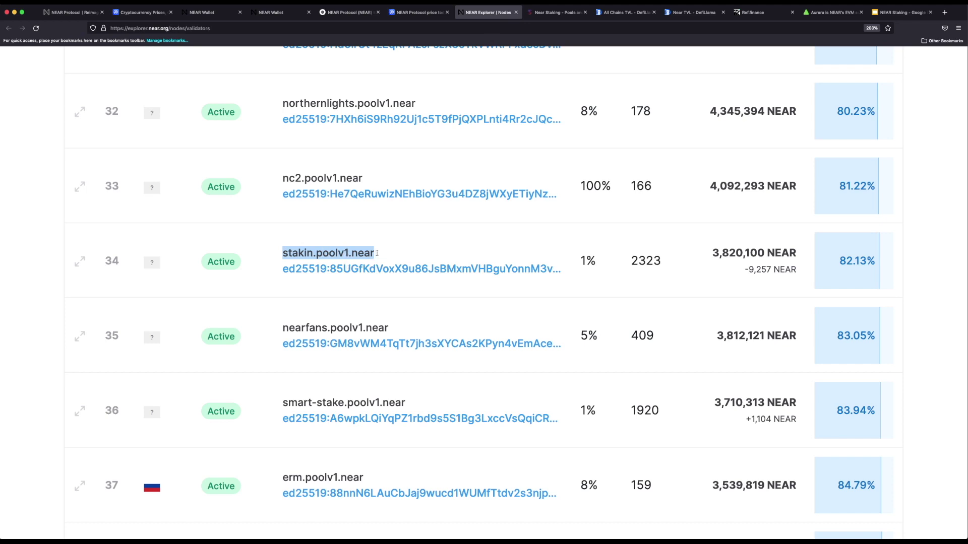
click(285, 13)
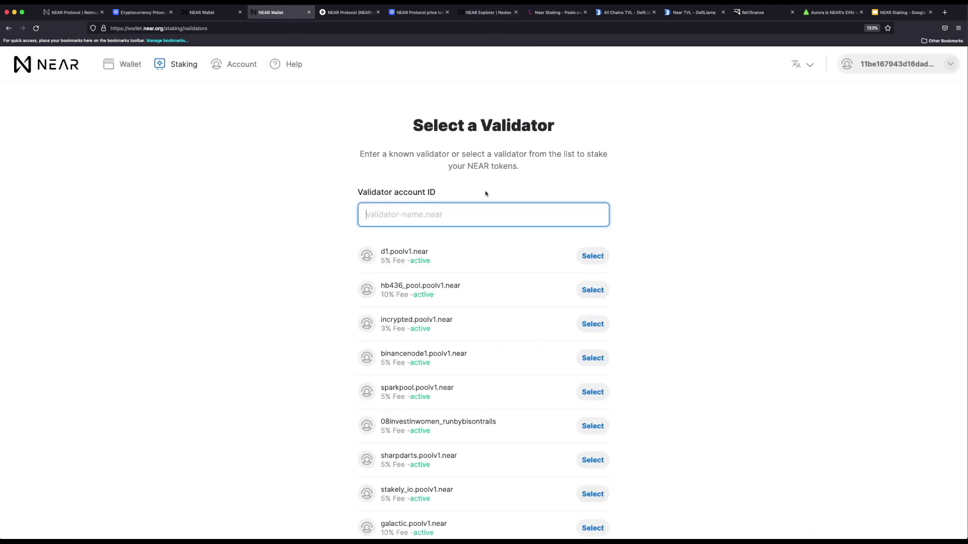
key(super+v)
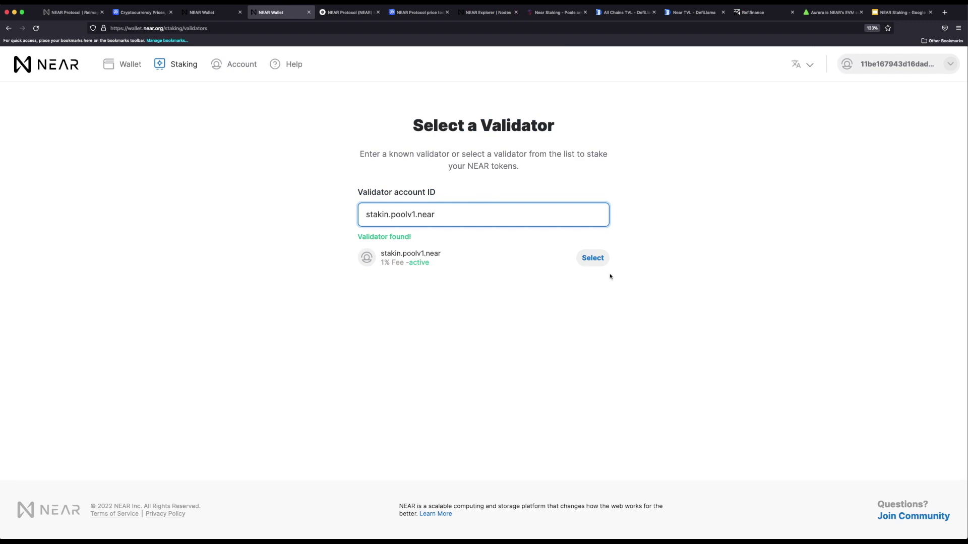
click(591, 258)
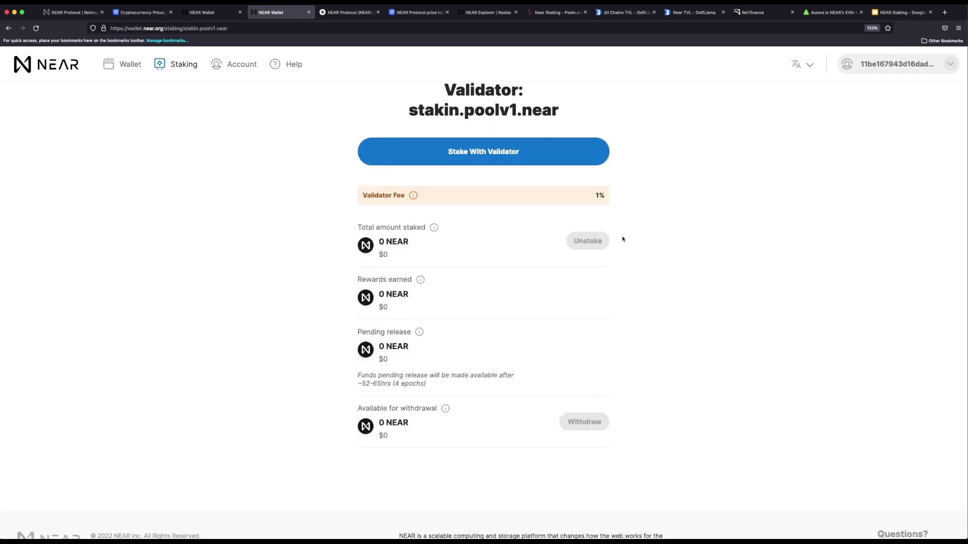
Stake 10.7 NEAR with the selected validator, confirm the stake, and return to the staking dashboard to review it
click(489, 161)
click(498, 218)
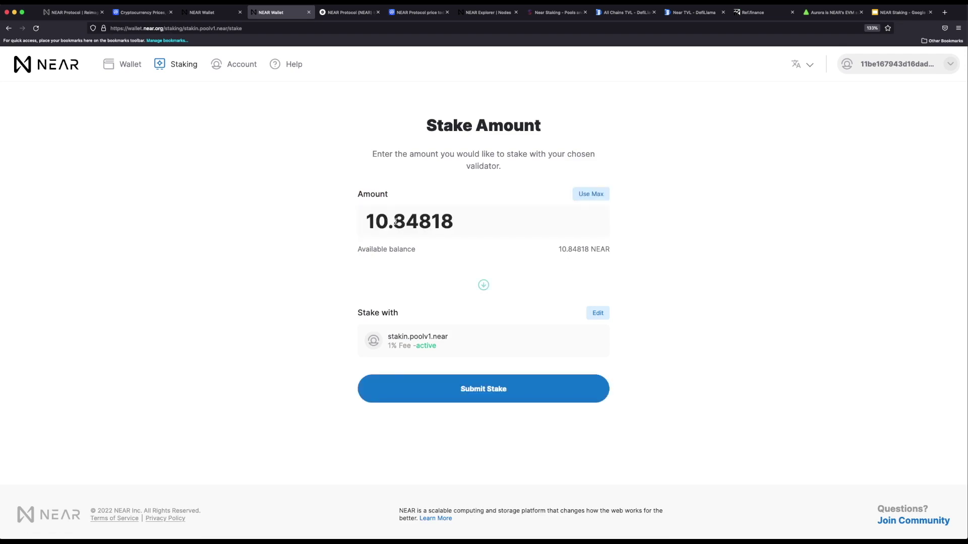
drag(395, 221, 493, 236)
text(7)
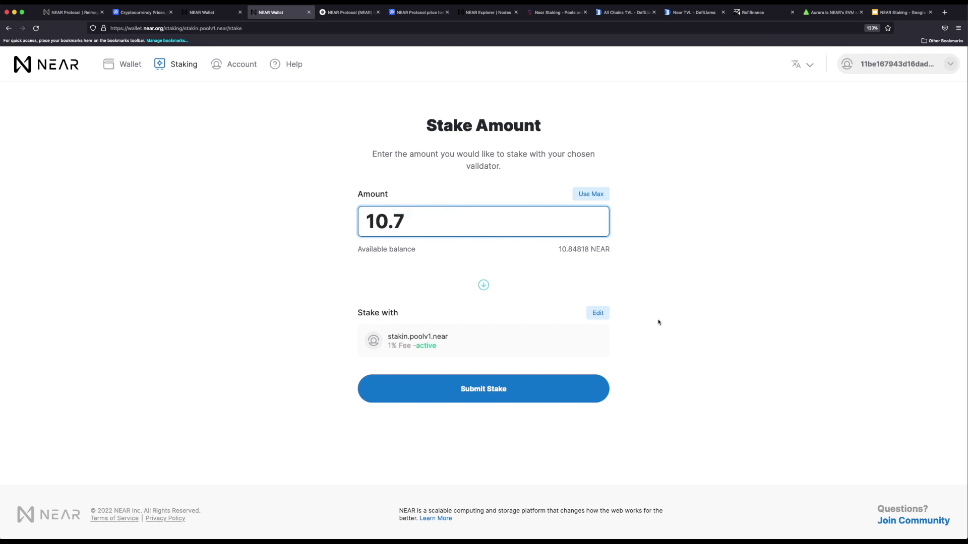
click(518, 398)
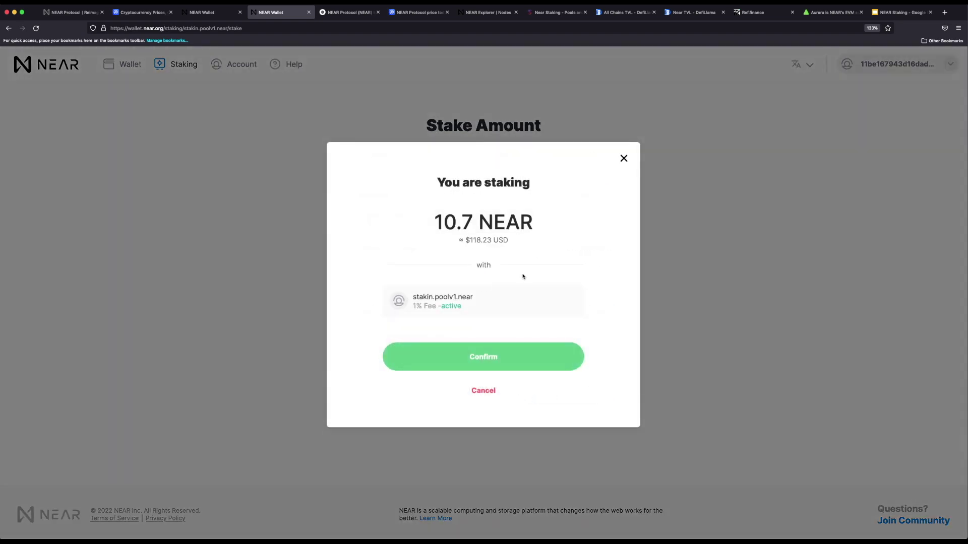
click(489, 356)
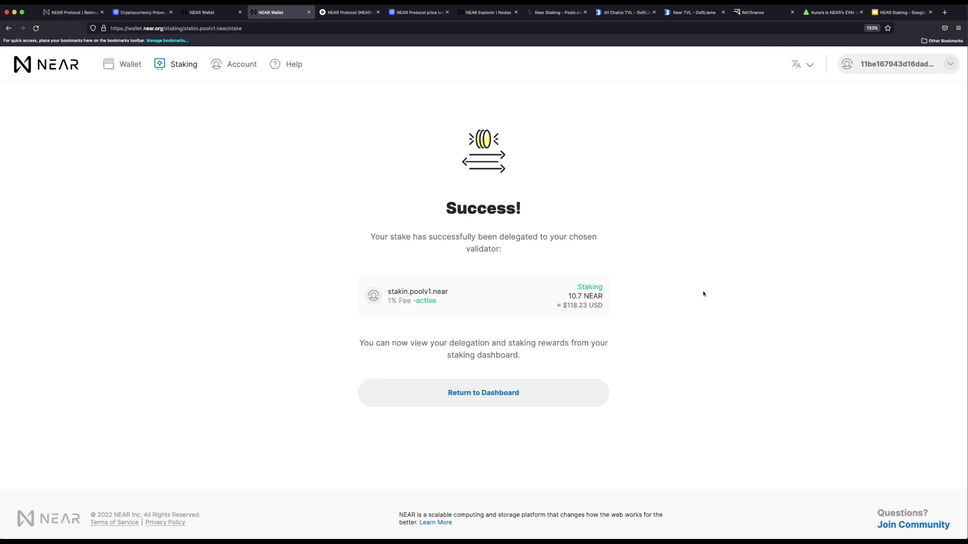
click(510, 393)
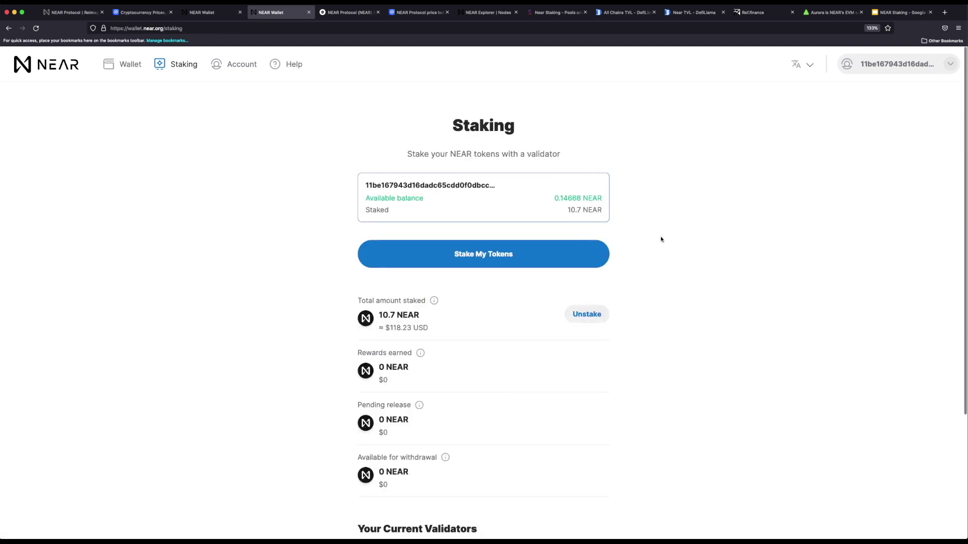
scroll(660, 239, down, 3)
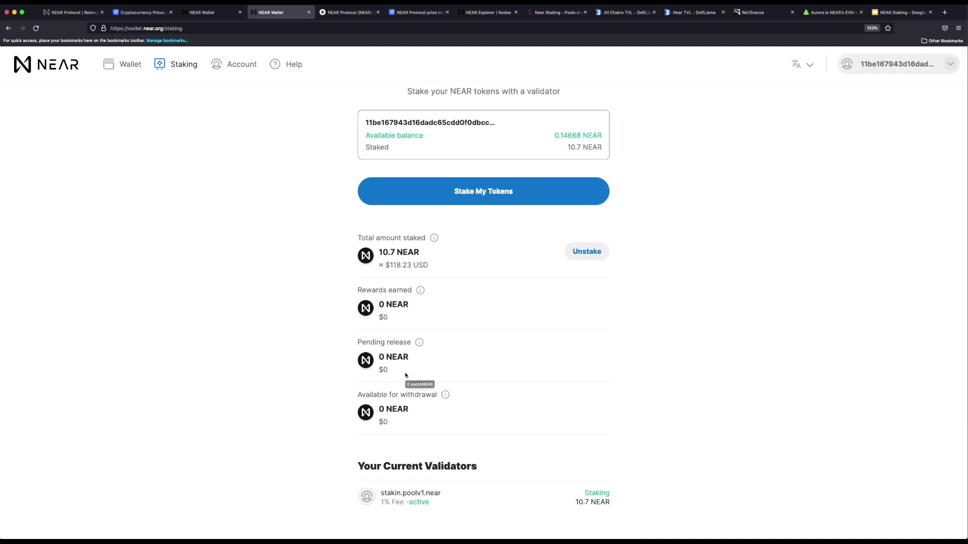
On the NEAR Staking slide, highlight the step about deciding on rewards and its option to let them reinvest automatically
click(887, 12)
drag(218, 403, 732, 406)
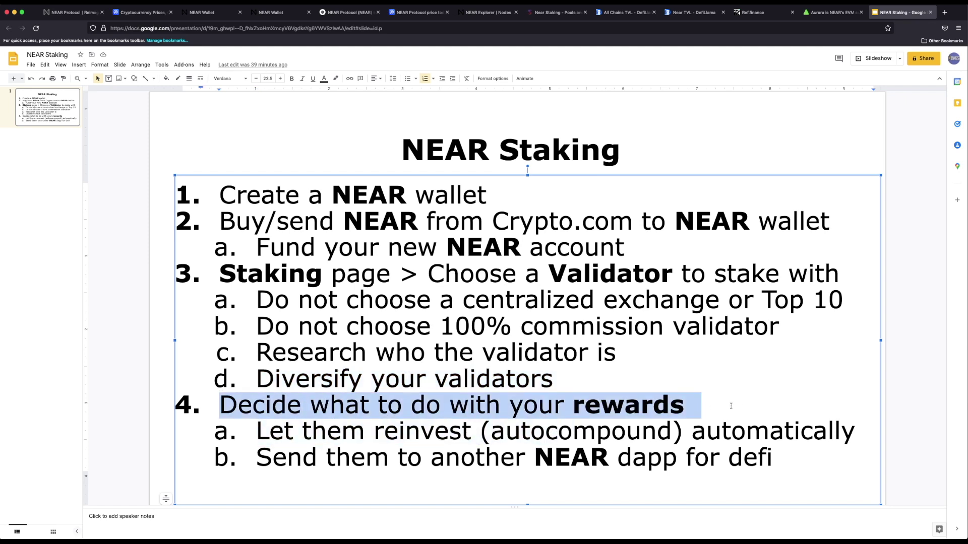
drag(257, 431, 858, 434)
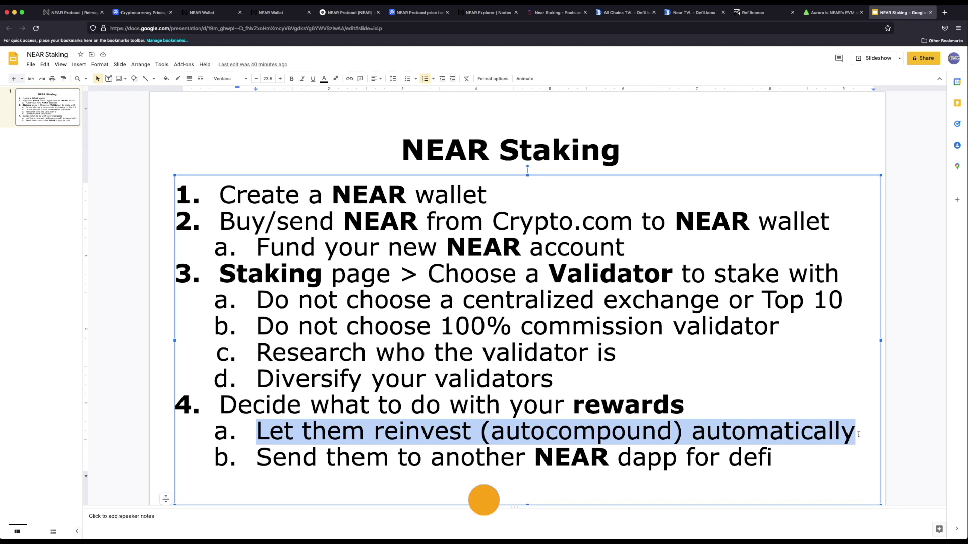
On the Staking Rewards page for NEAR Protocol, find the Delegate NEAR row and highlight its reward rate
key(super+5)
scroll(525, 145, down, 7)
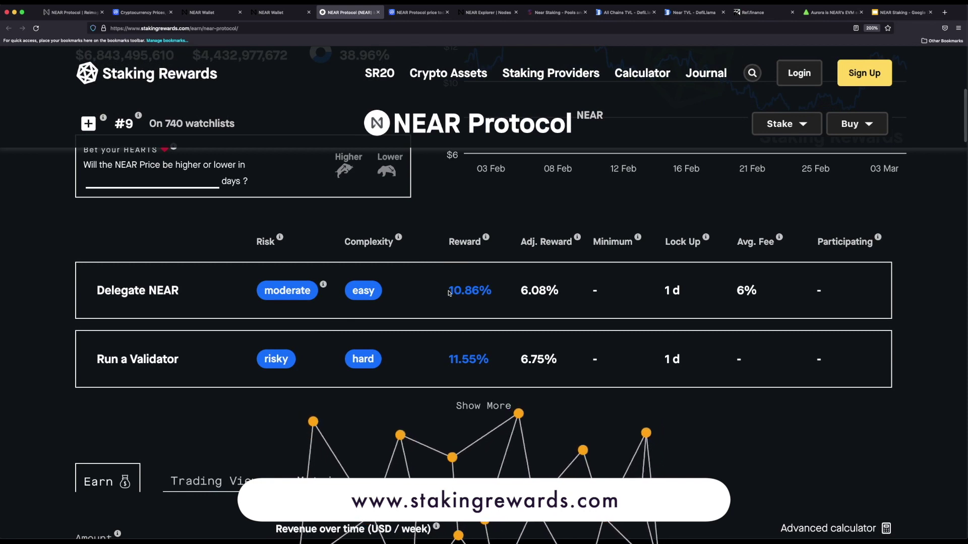
drag(449, 293, 490, 298)
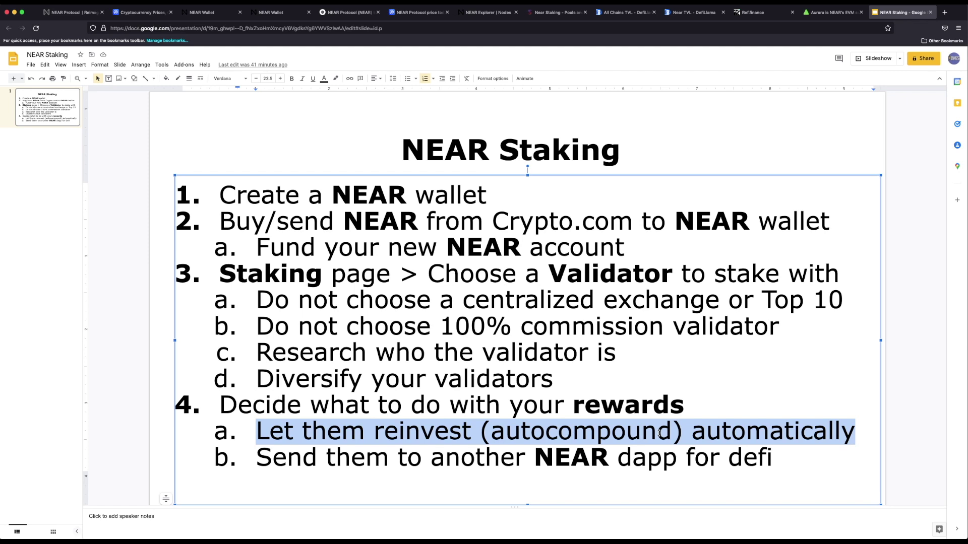
Highlight the slide's option to send rewards to another NEAR dapp, and view DefiLlama's TVL rankings for Near
click(259, 452)
drag(259, 452, 793, 480)
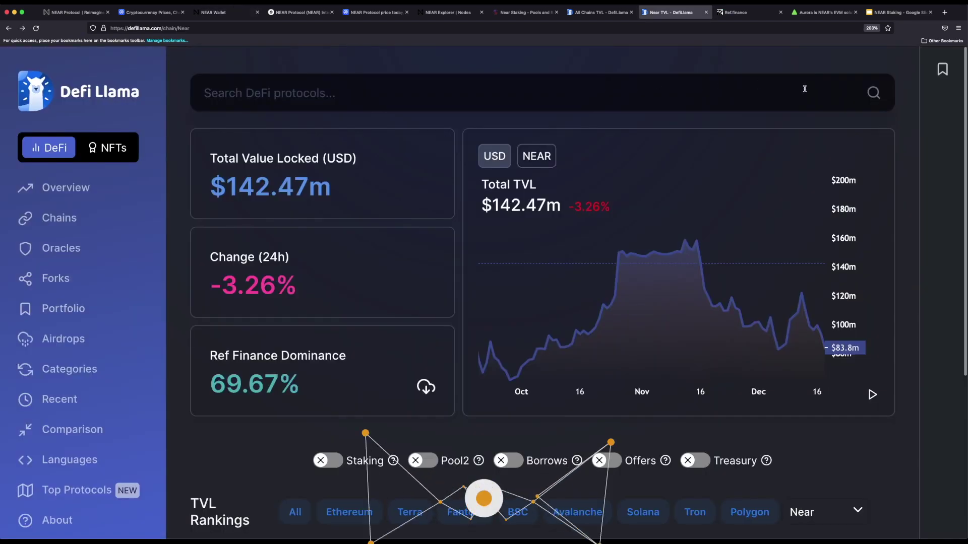
scroll(950, 147, down, 5)
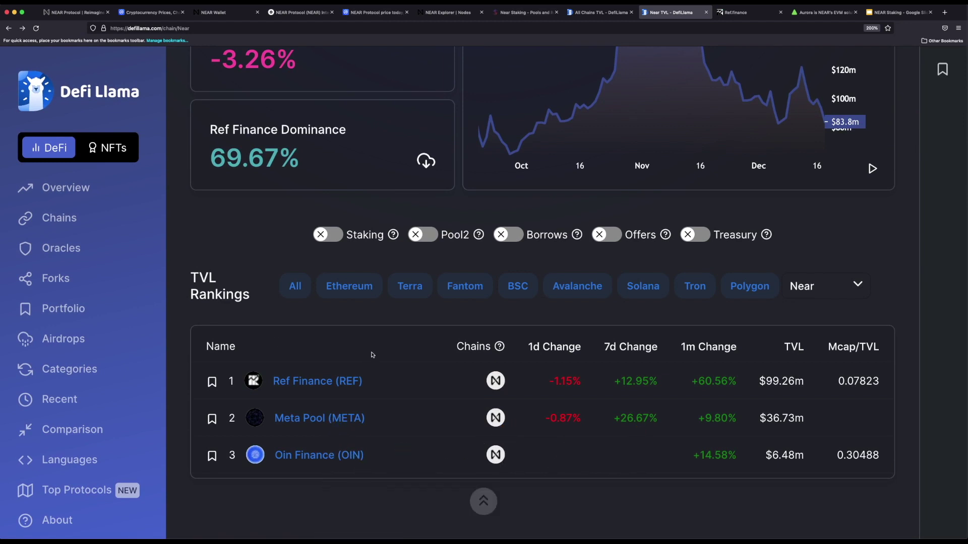
Look over the Ref.finance homepage, launch its app, and view the liquidity pools and farms
click(744, 14)
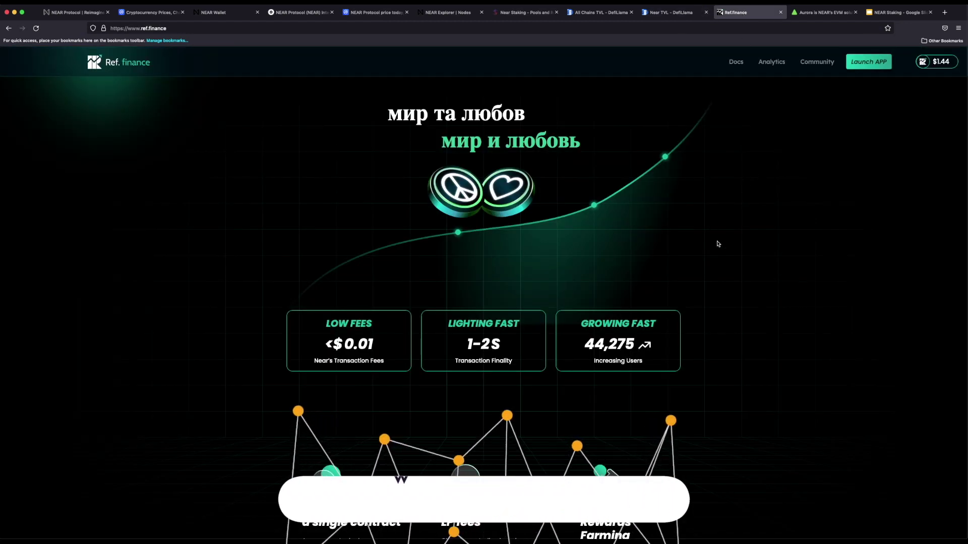
scroll(717, 244, down, 2)
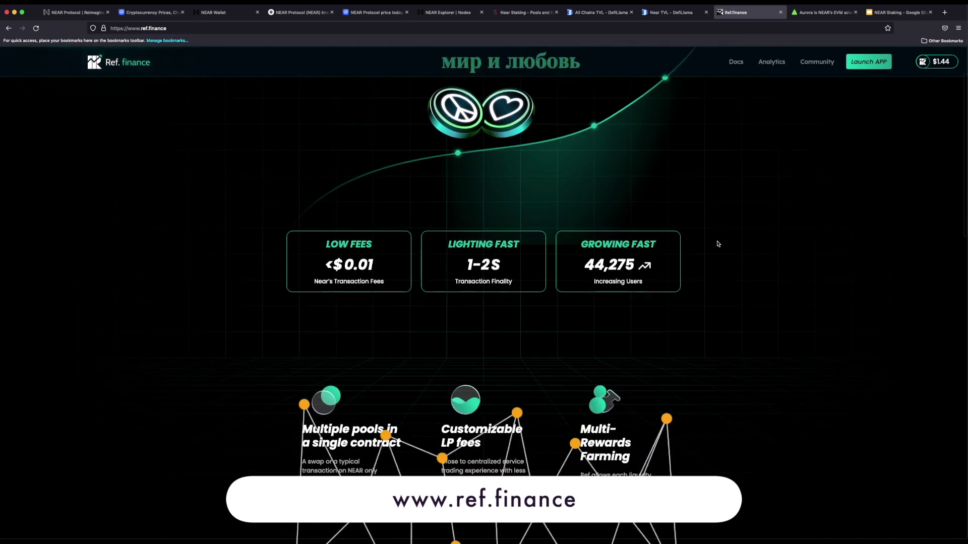
scroll(718, 244, down, 4)
scroll(718, 244, up, 5)
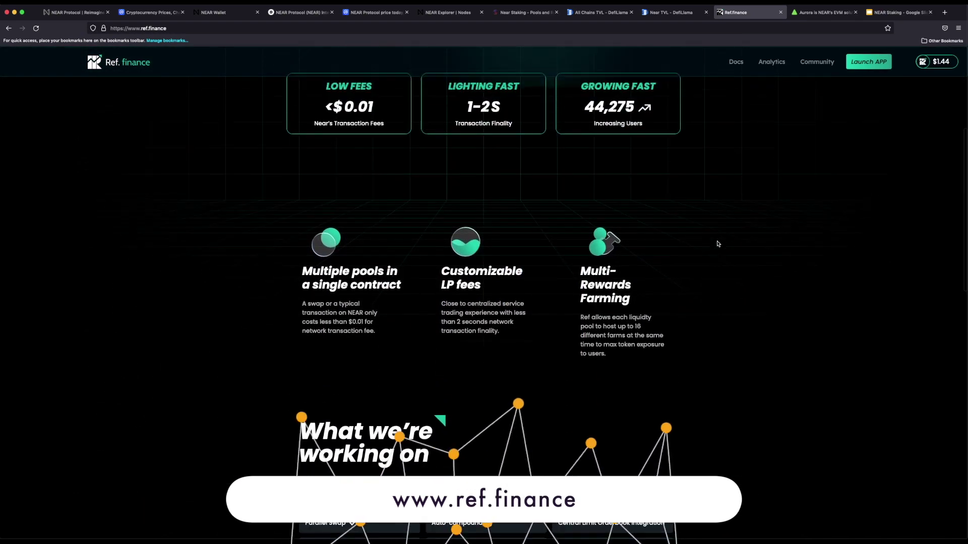
click(867, 61)
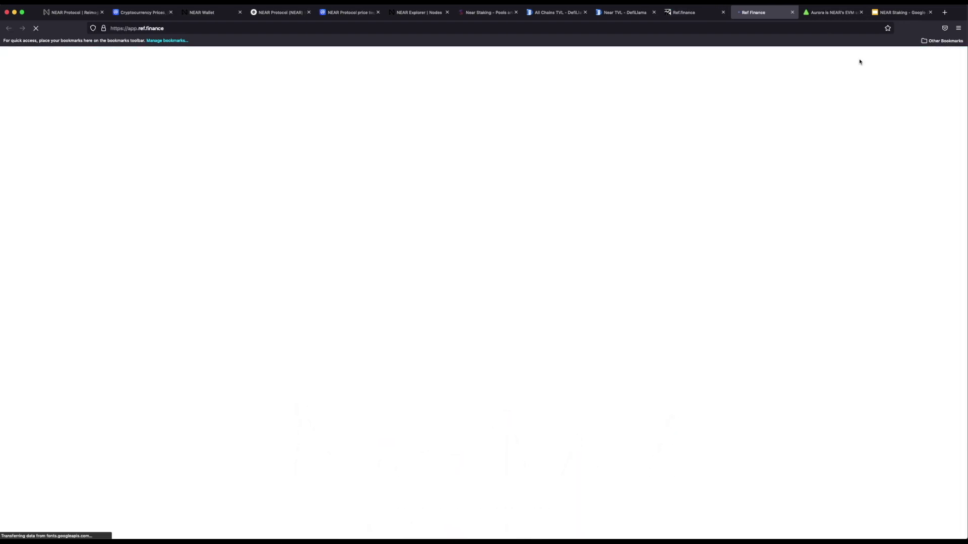
mouse_move(476, 67)
click(470, 90)
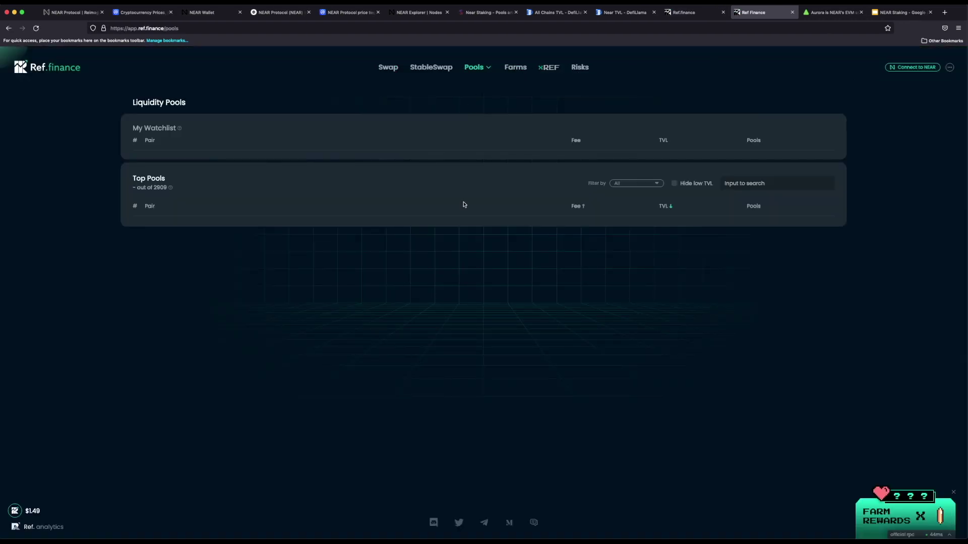
click(519, 69)
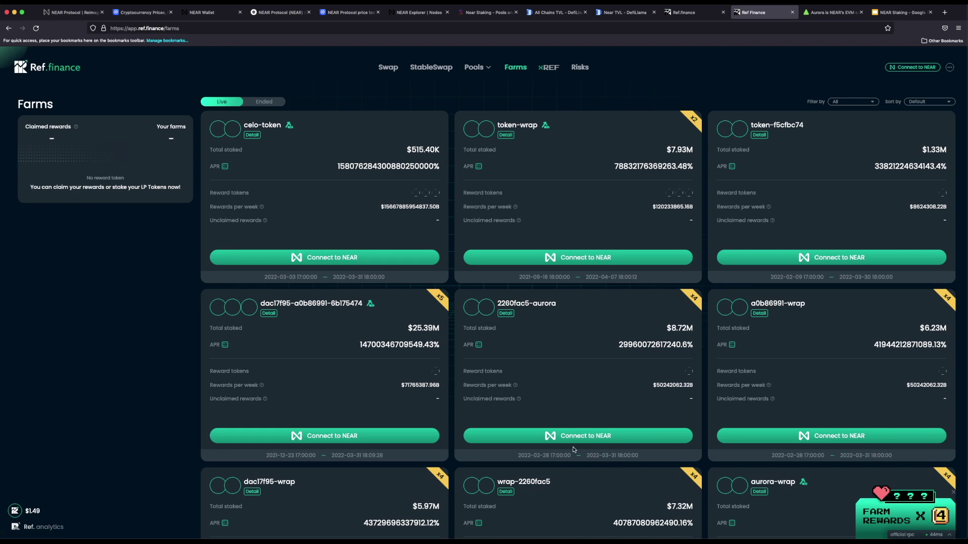
Revisit DefiLlama's Near rankings, look through Aurora's Get started page, and open Trisolaris
click(631, 9)
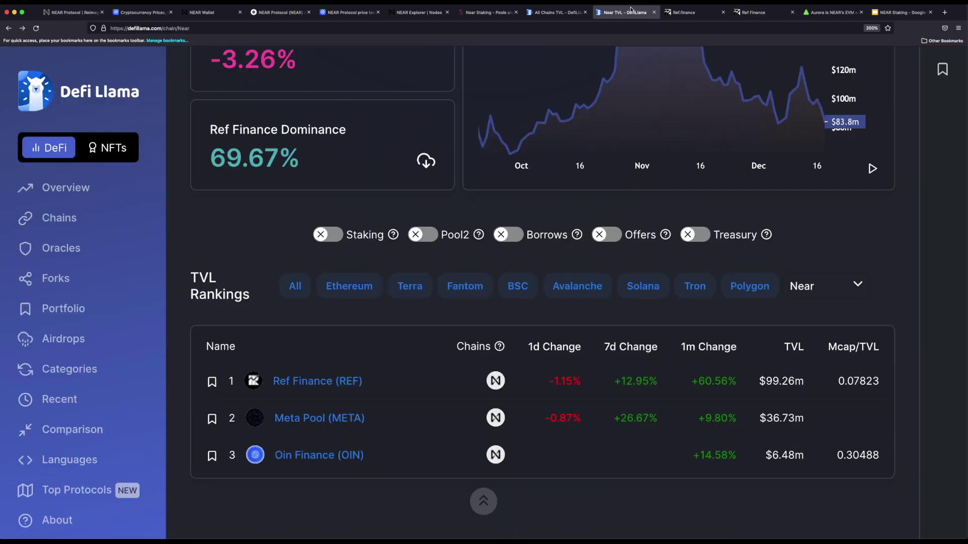
click(832, 13)
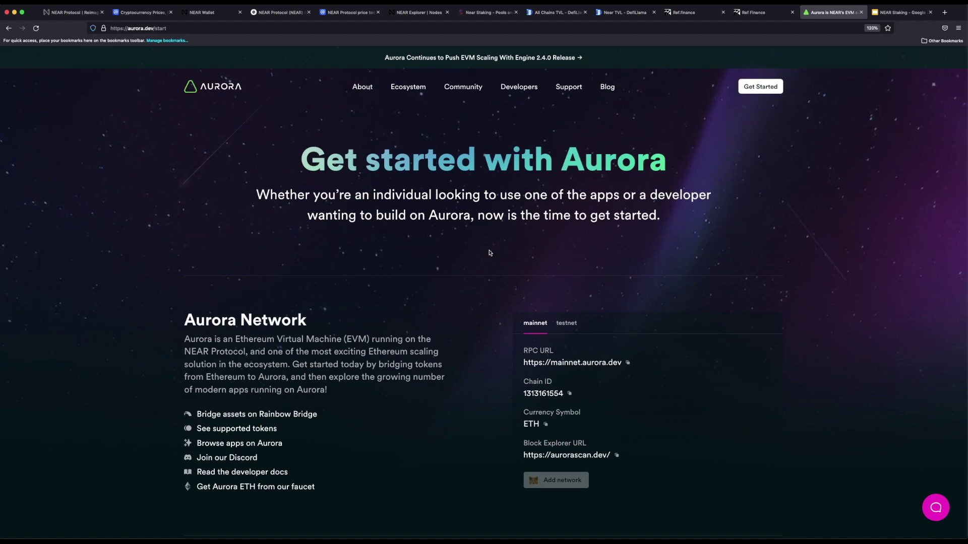
scroll(489, 253, down, 6)
click(239, 372)
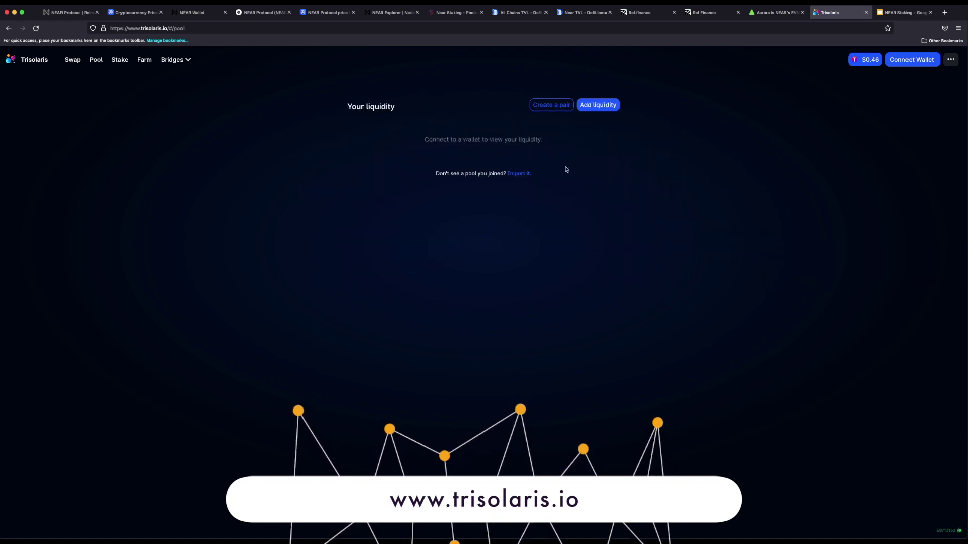
Open the Trisolaris farms and examine the total staked and APR of the Dual Rewards and TRI pools
click(145, 60)
scroll(754, 284, down, 2)
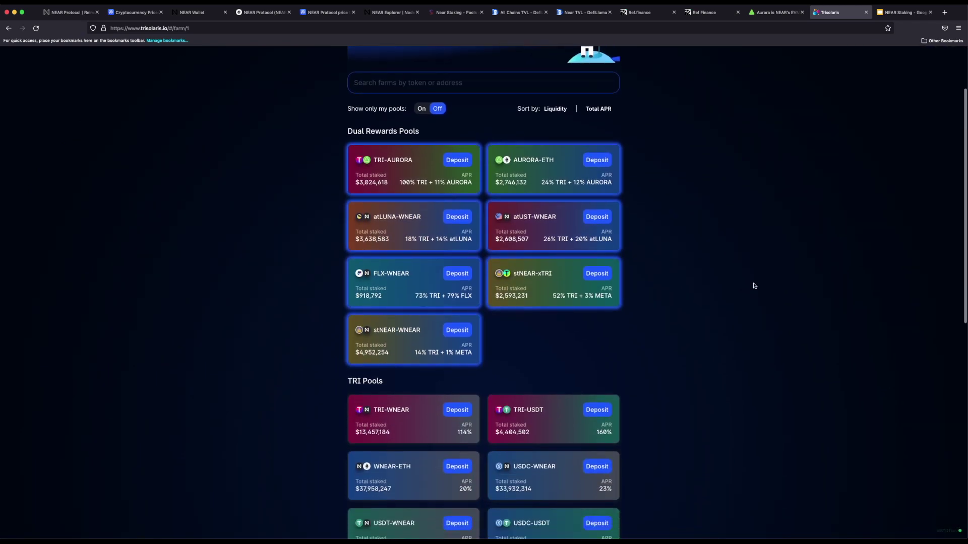
scroll(754, 286, down, 1)
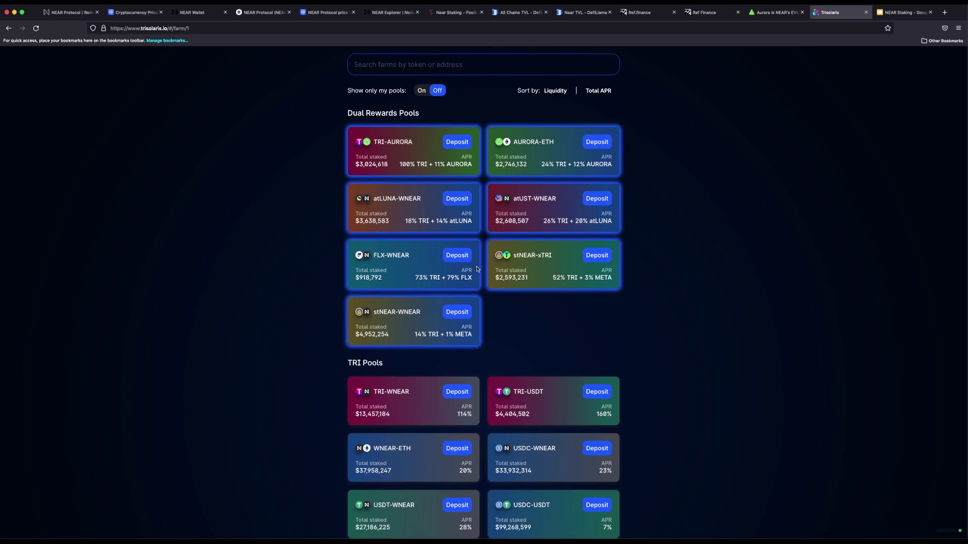
scroll(438, 270, down, 5)
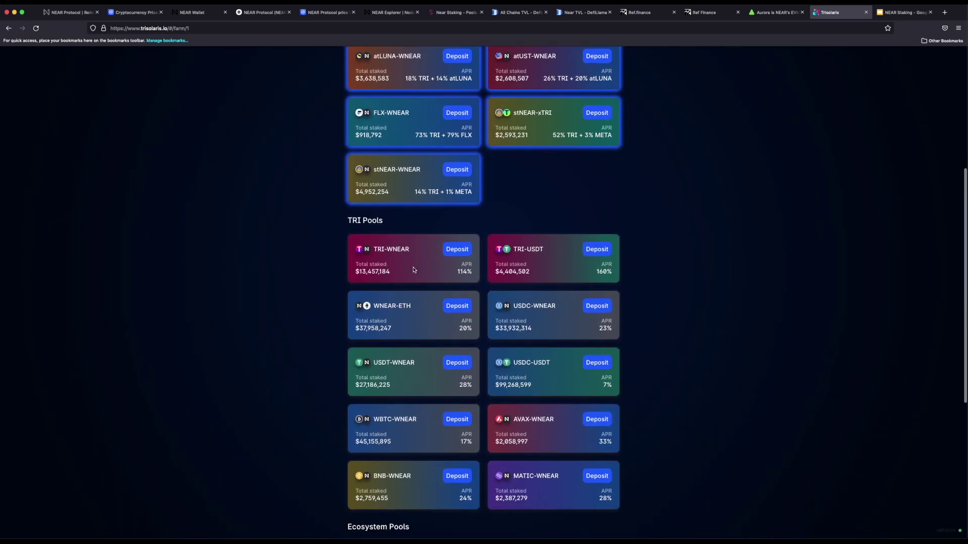
scroll(682, 270, down, 1)
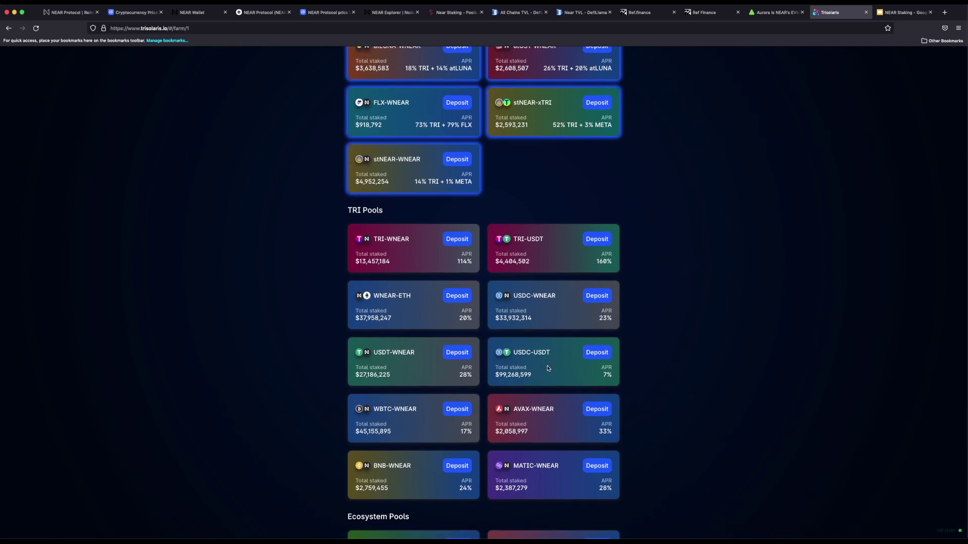
Back on the NEAR Staking slide, highlight the defi dapp option for rewards again, and the automatic reinvesting option
click(901, 13)
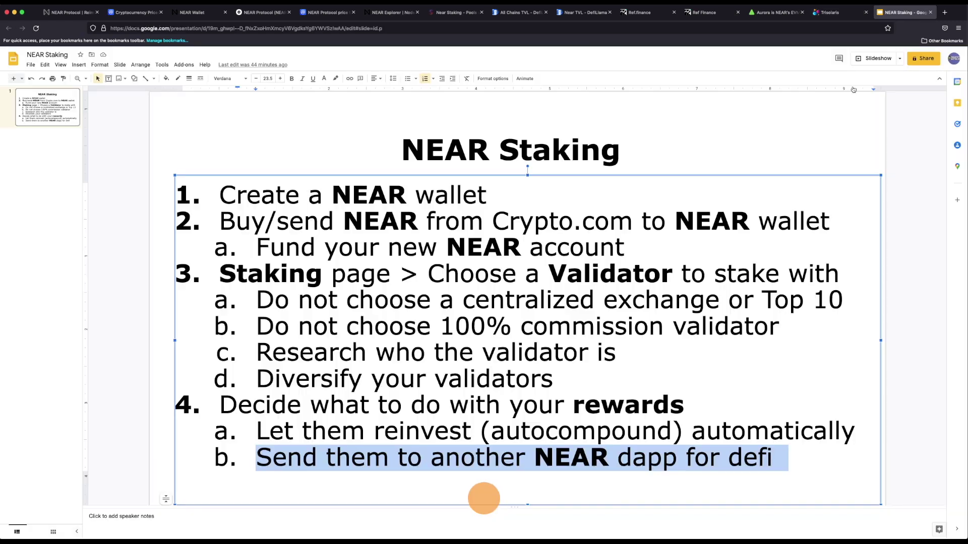
click(461, 459)
drag(256, 458, 776, 475)
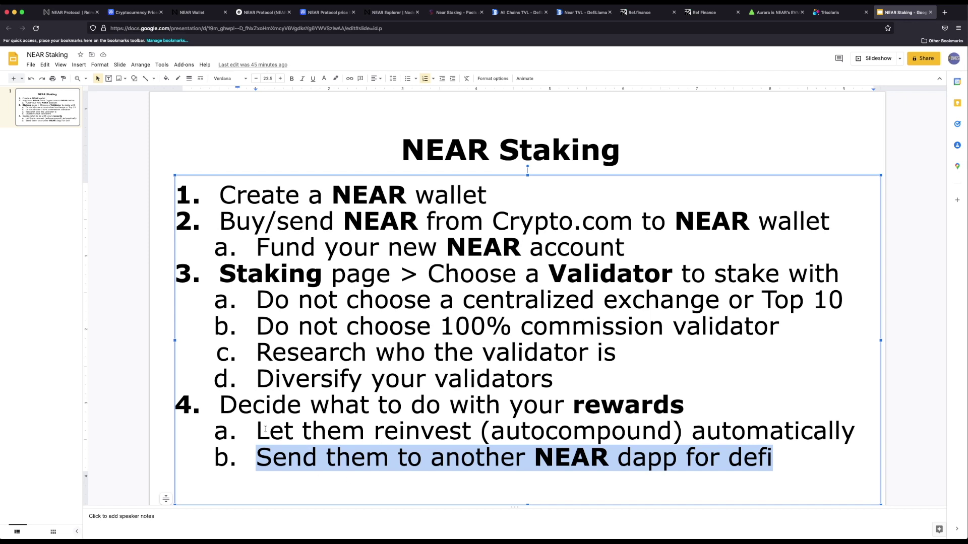
drag(259, 427, 868, 442)
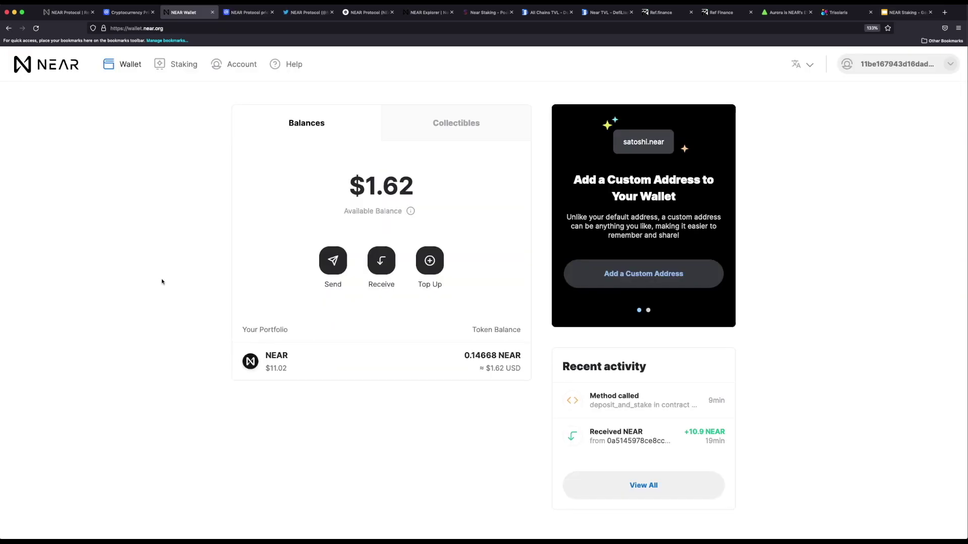
Open the NEAR Wallet's Staking page and review the staked amount, rewards and current validator
click(184, 66)
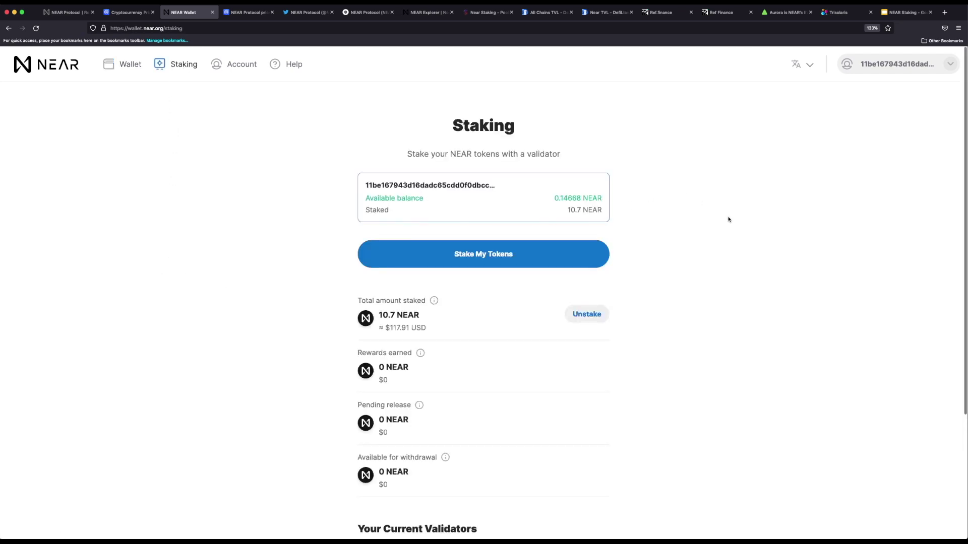
scroll(728, 219, down, 5)
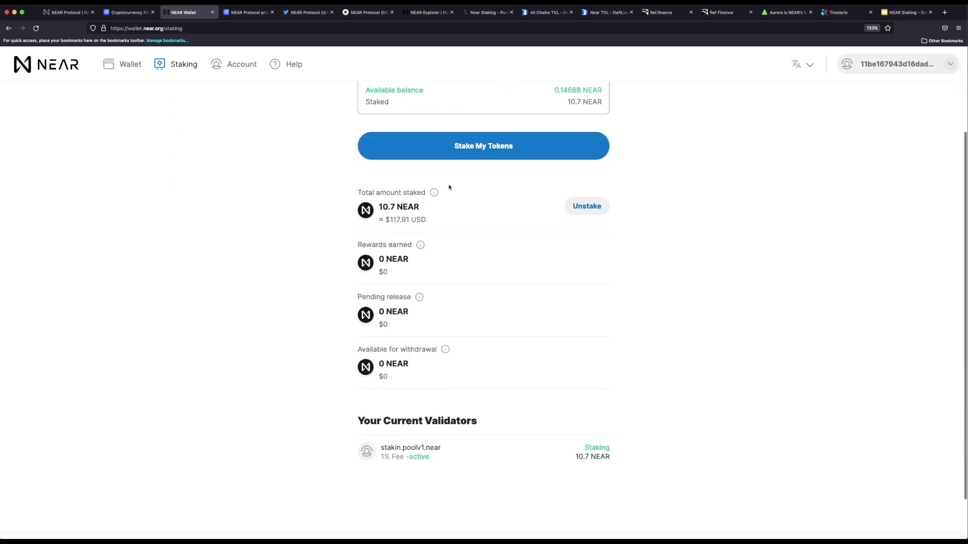
View the near.org homepage and NEAR Protocol's Twitter profile, and return to the NEAR Staking slide
key(super+1)
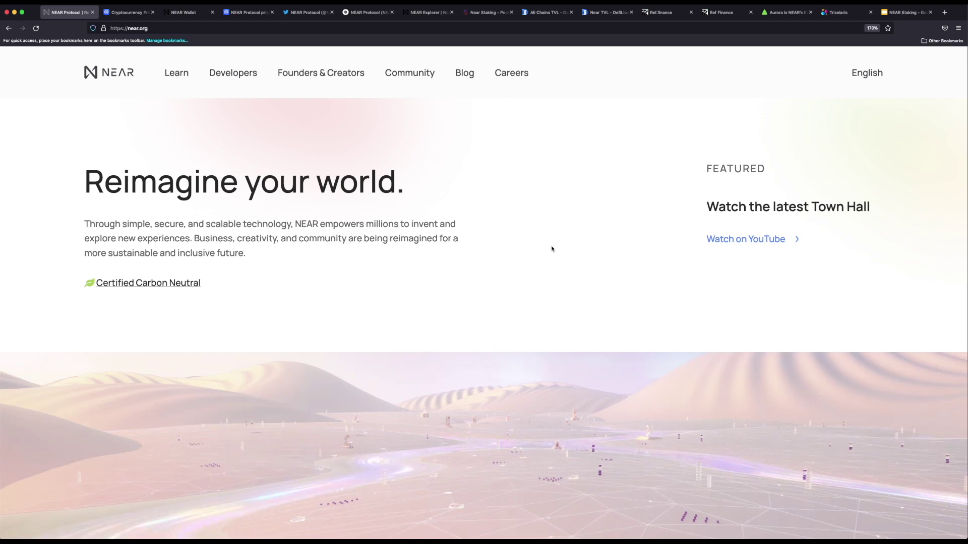
key(super+5)
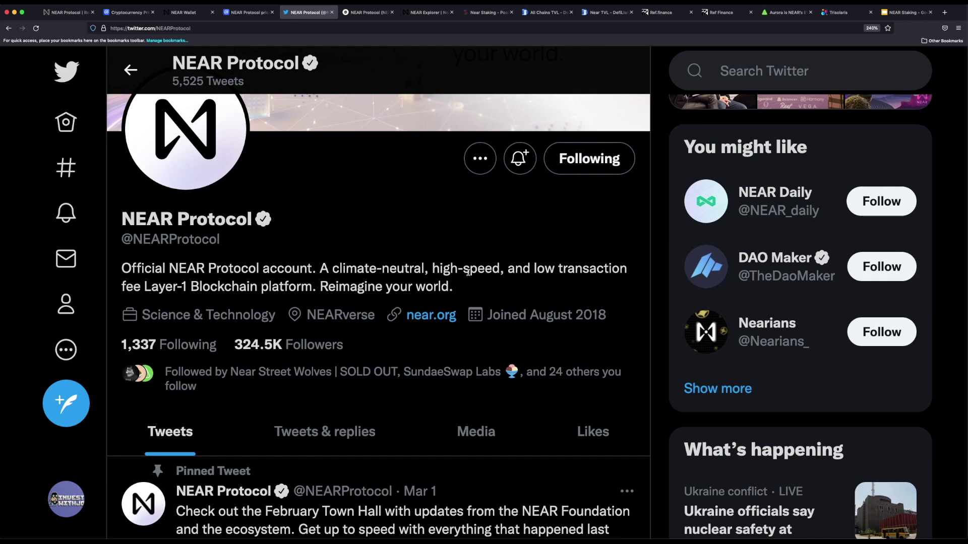
key(super+9)
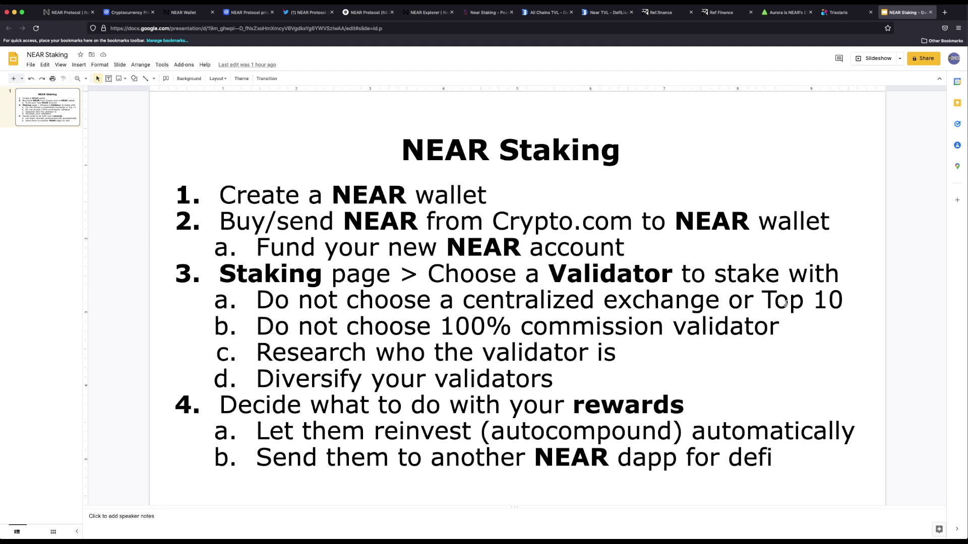